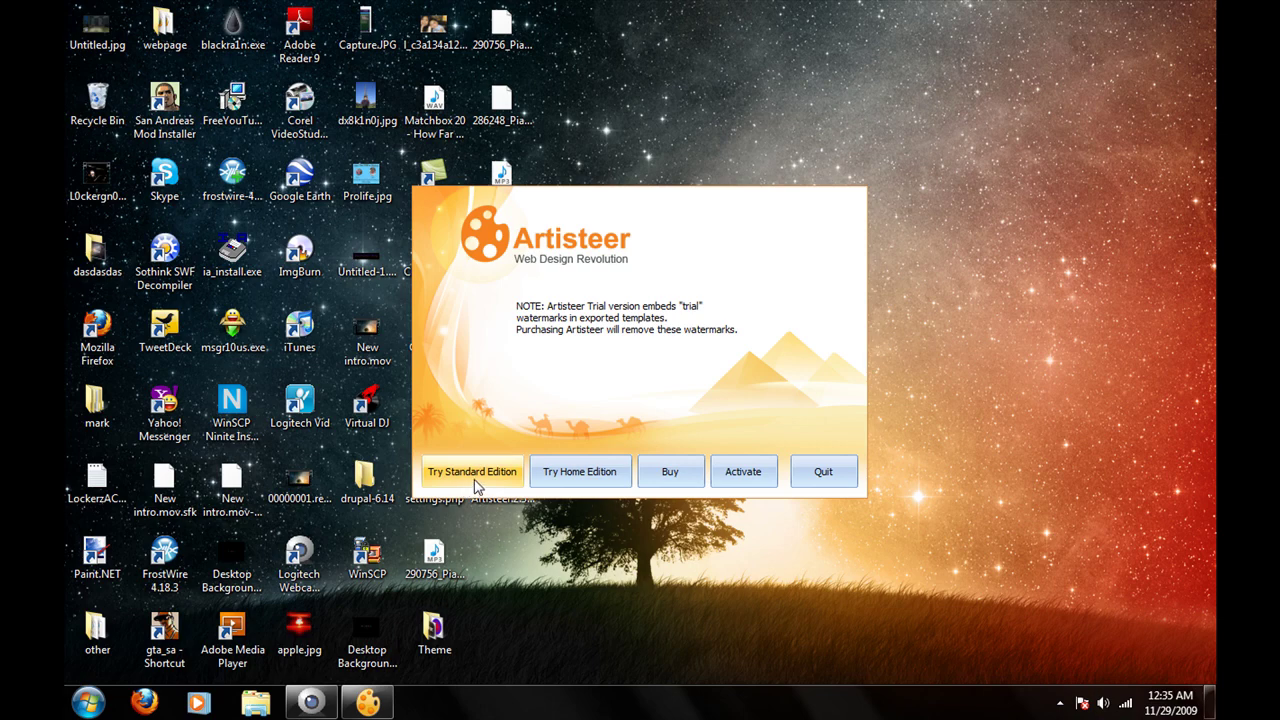
Step: Start the Standard Edition trial and create a new WordPress theme
left_click(474, 482)
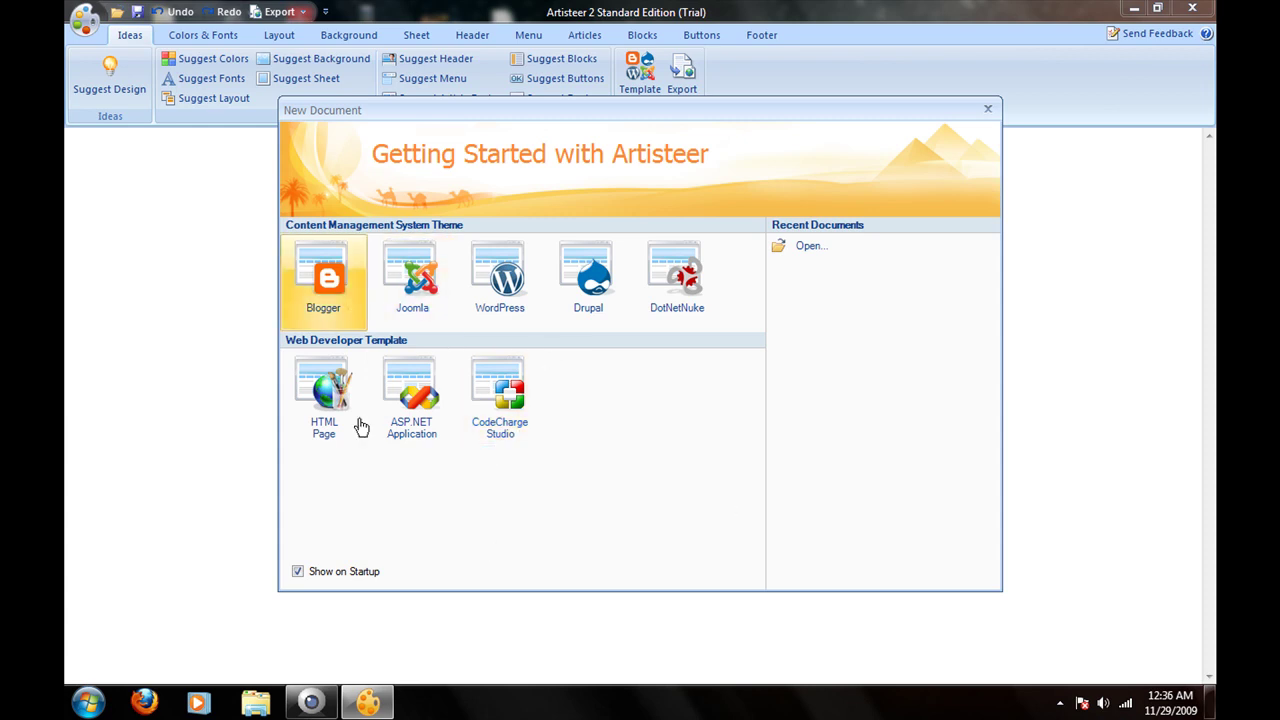
left_click(463, 263)
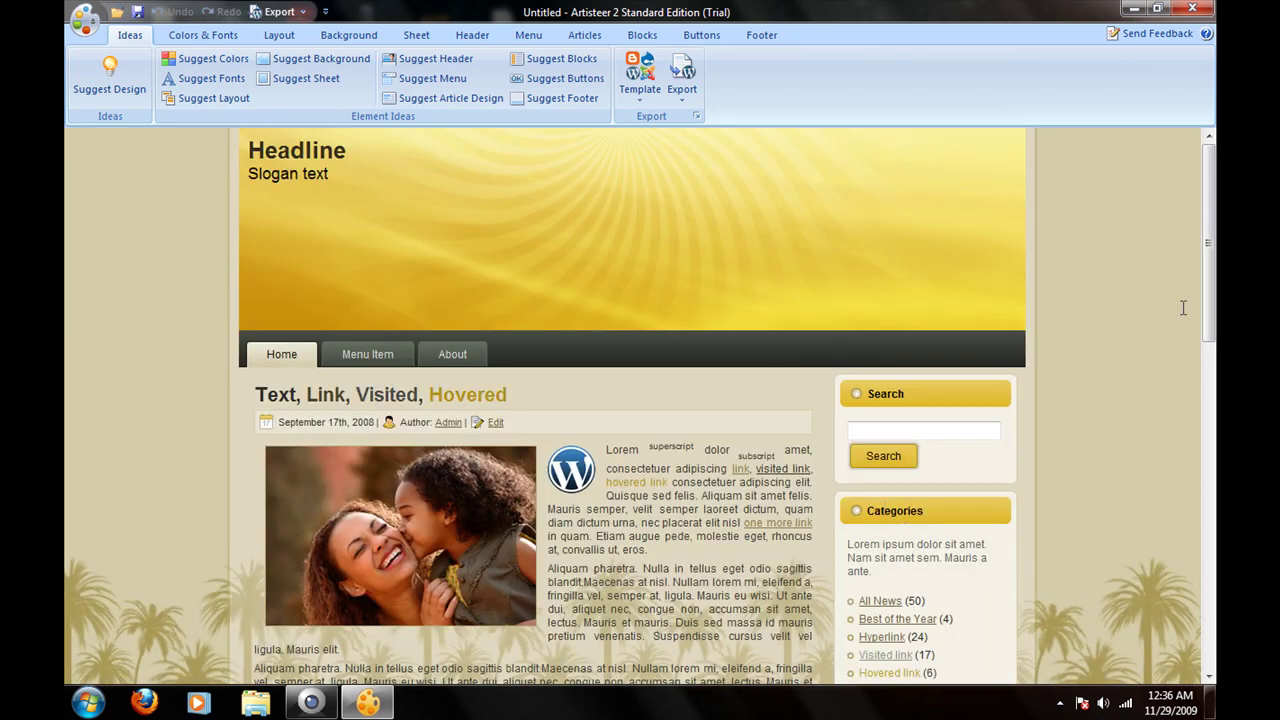
Step: Preview the default theme, then apply a suggested design with a cloudy blue-sky header
scroll(1210, 152, "down", 15)
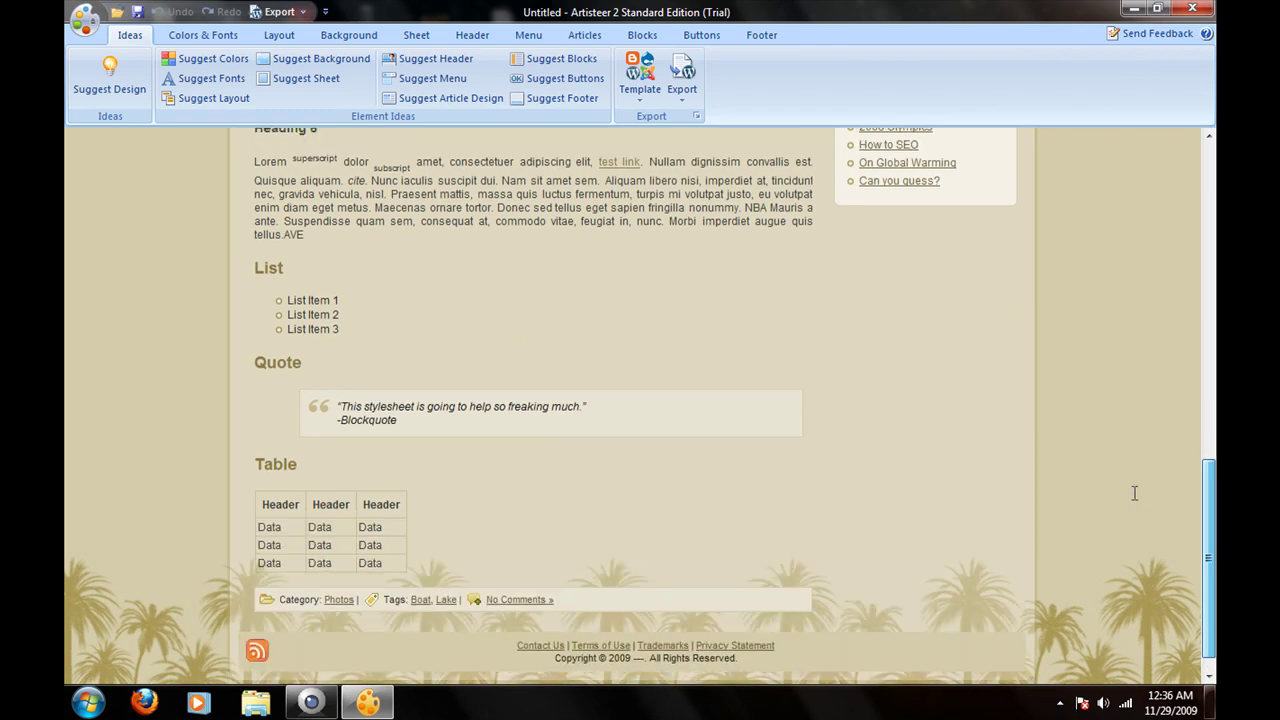
scroll(1198, 170, "up", 10)
scroll(1198, 170, "up", 3)
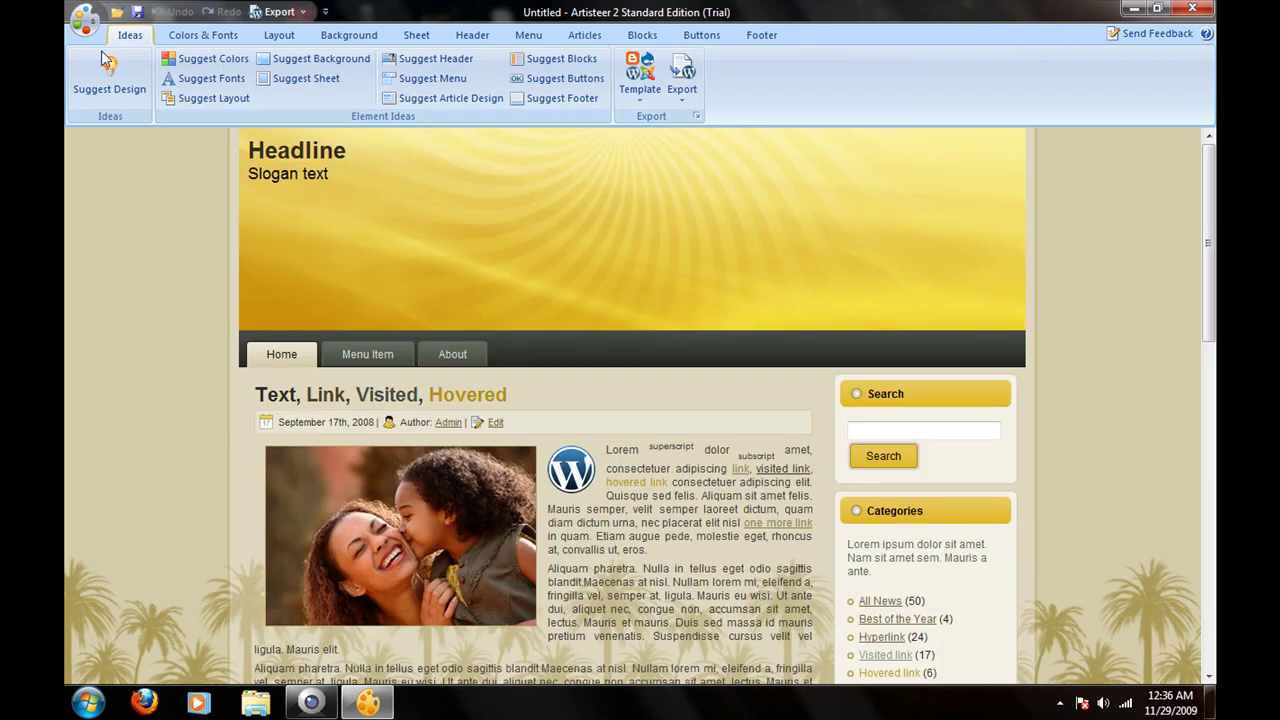
left_click(84, 84)
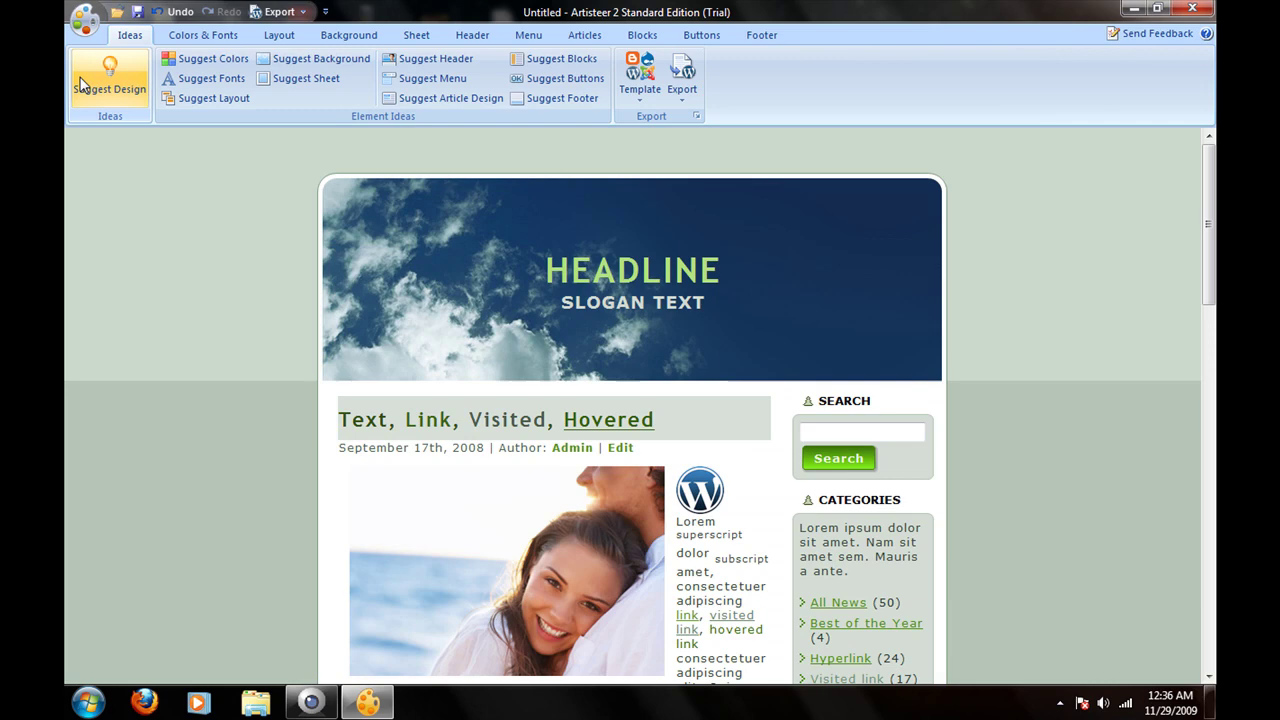
left_click_drag(1208, 226, 1143, 251)
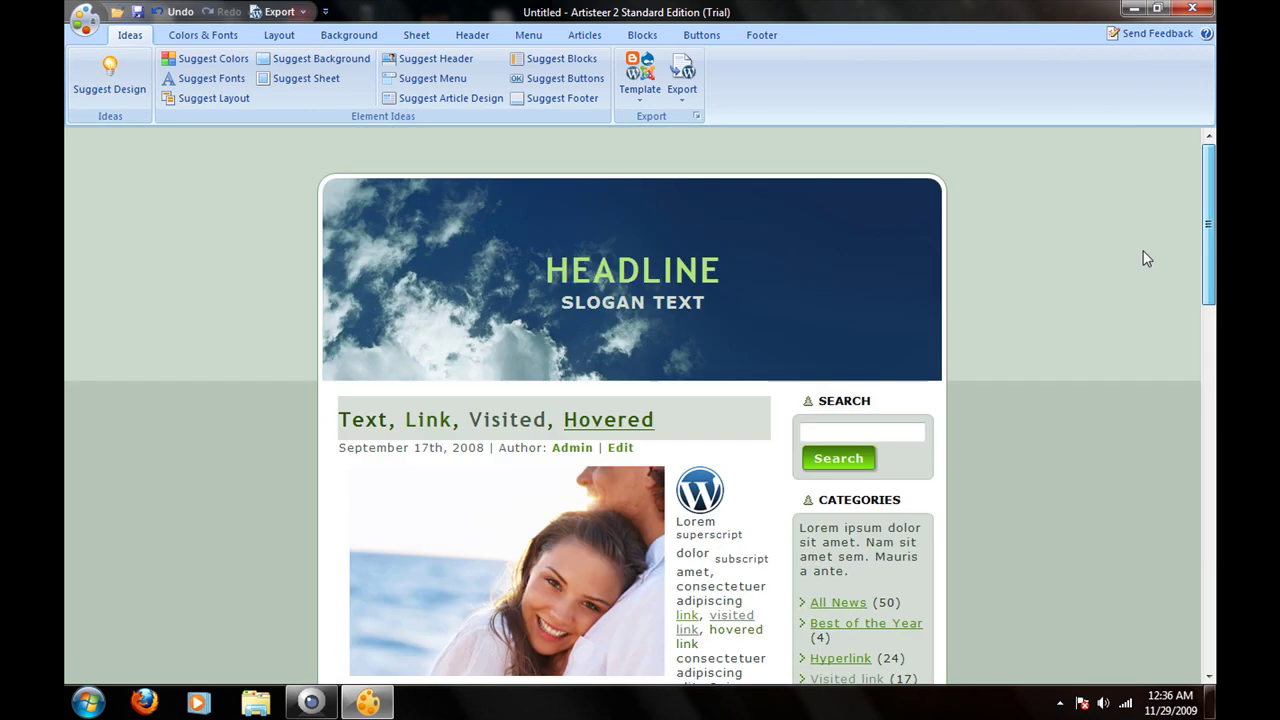
Step: Apply suggested colours, fonts, several suggested layouts and a suggested page background
left_click(179, 64)
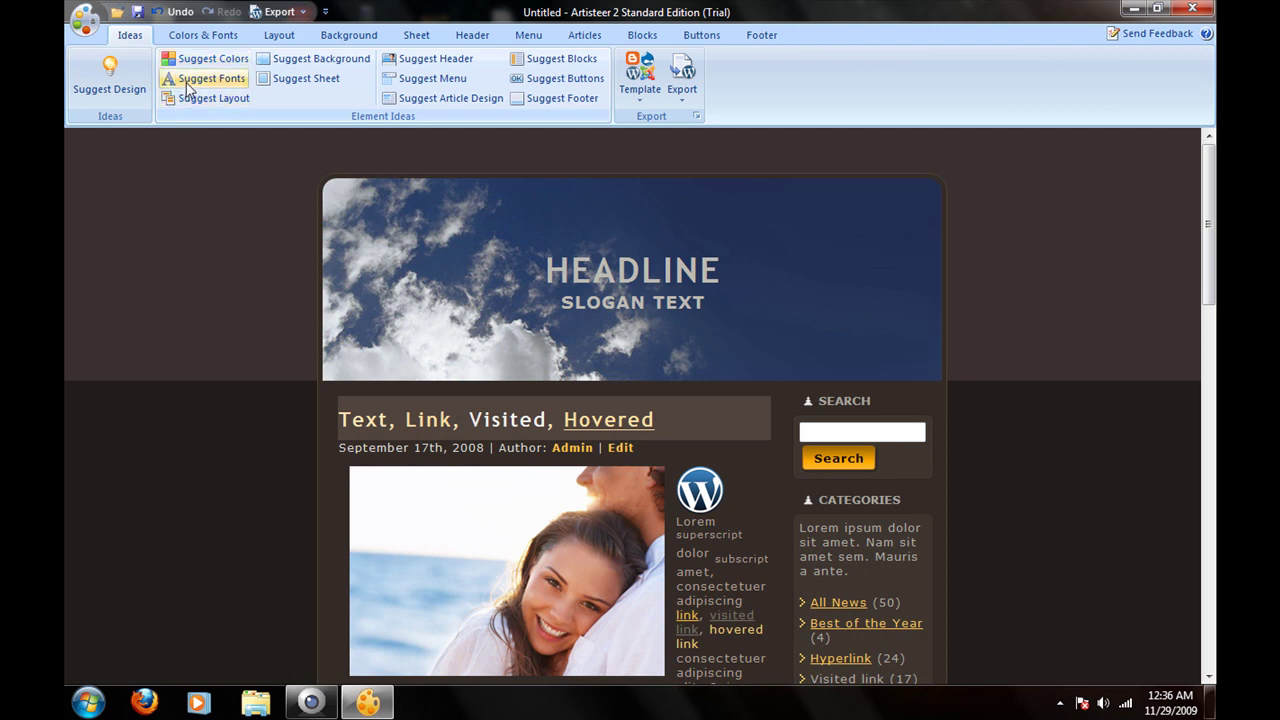
left_click(186, 84)
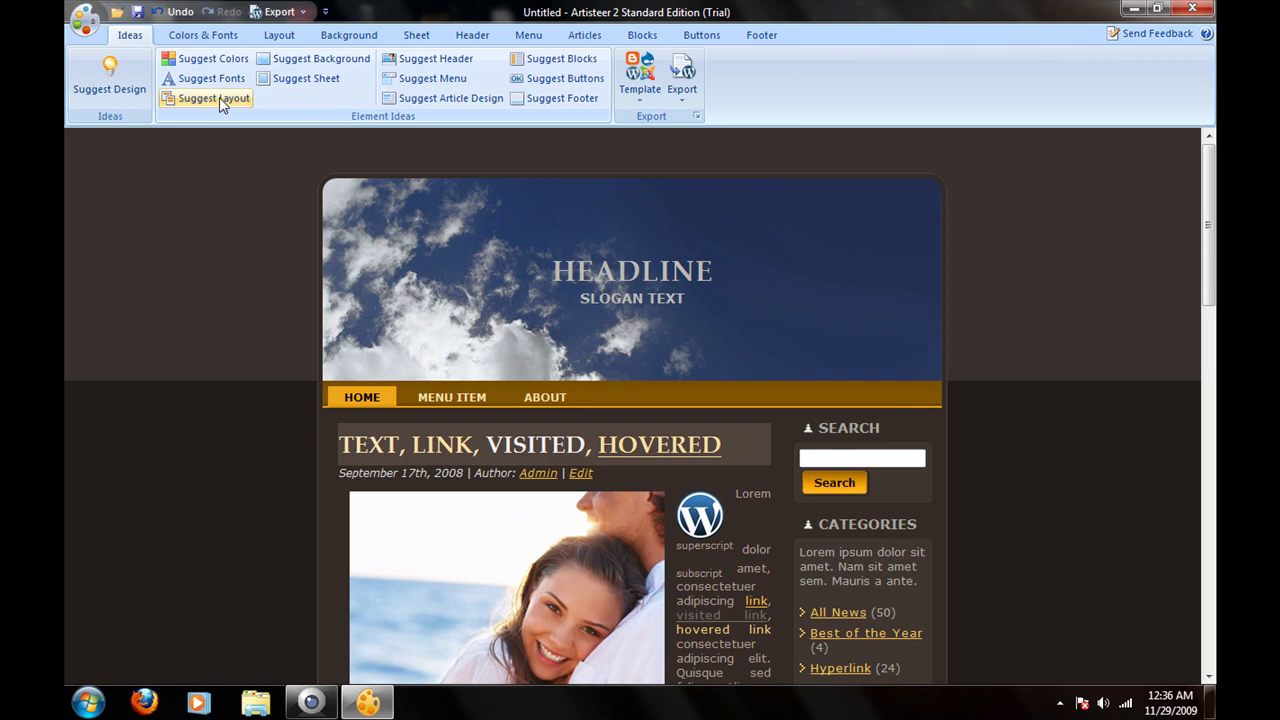
left_click(220, 101)
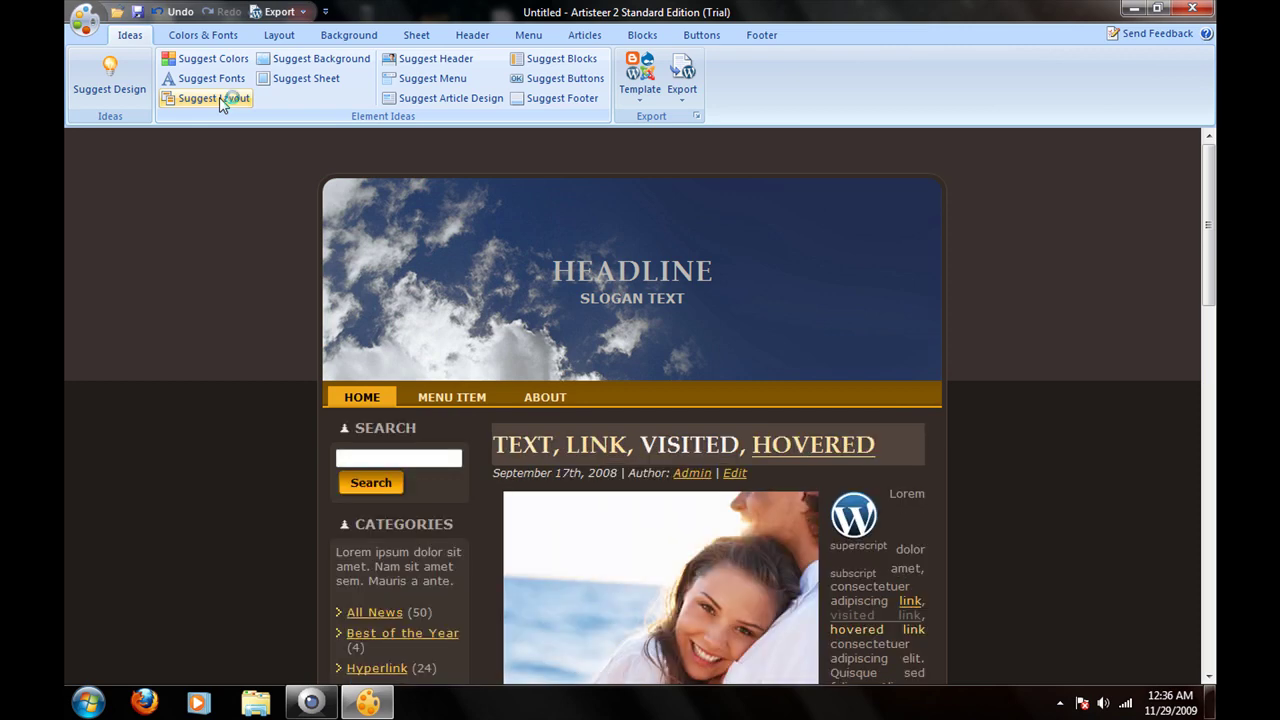
left_click(225, 104)
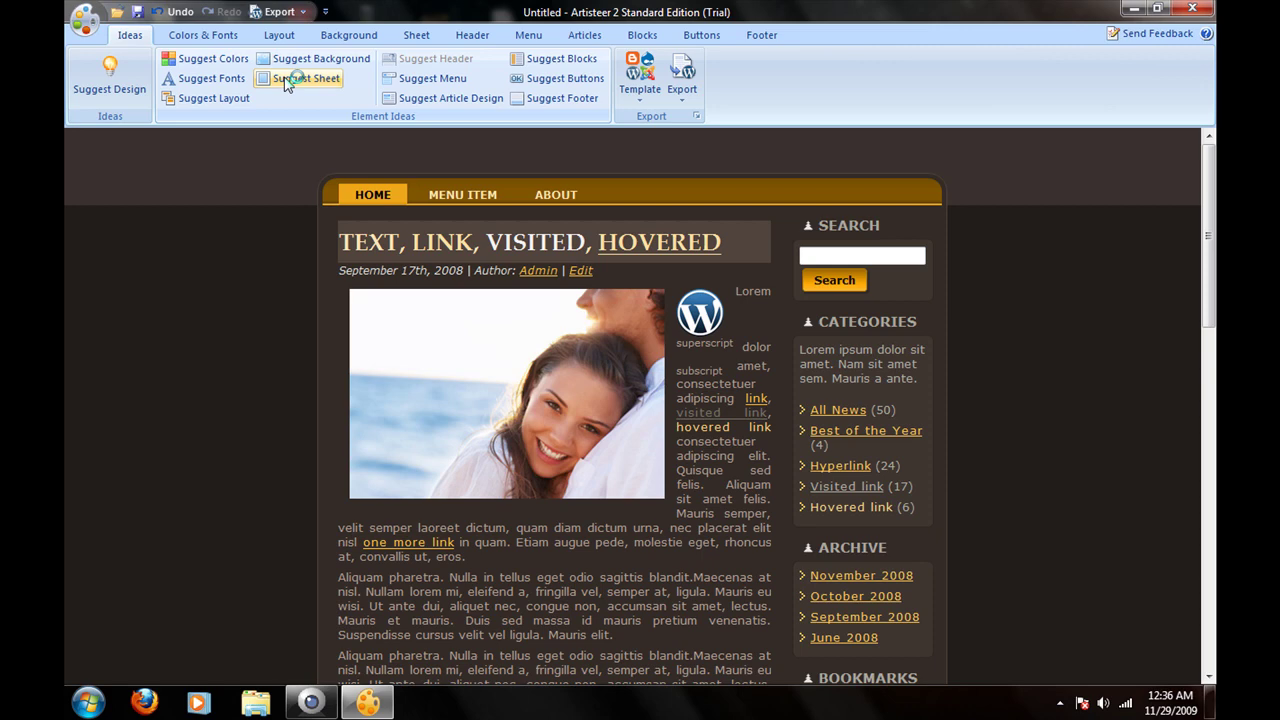
left_click(287, 80)
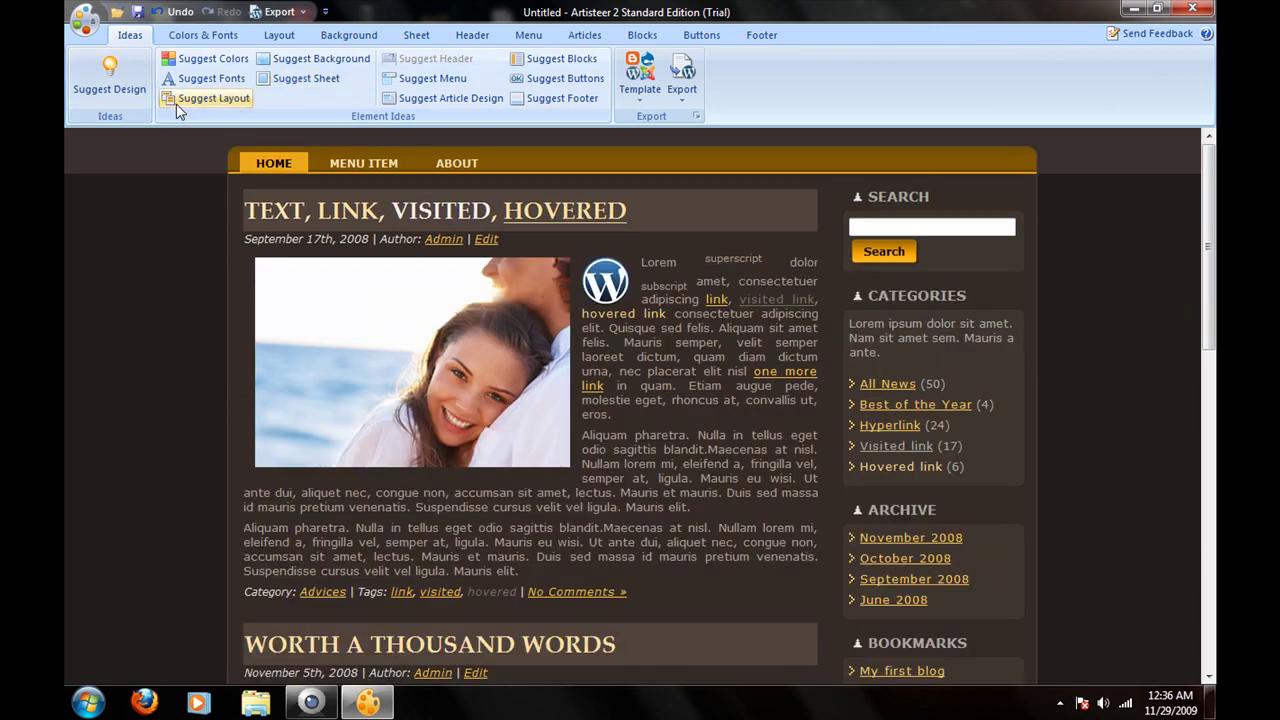
left_click(278, 60)
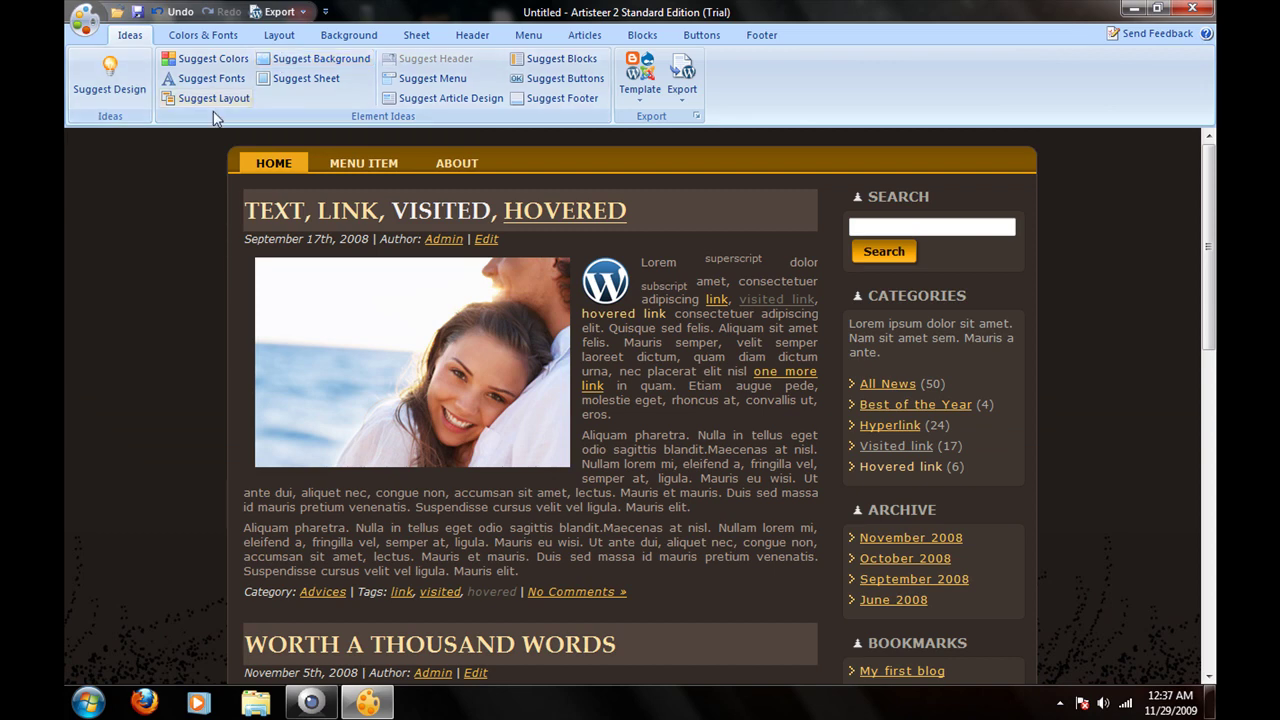
Step: Apply the Black-And-White colour theme from the With Grey colour themes
left_click(205, 38)
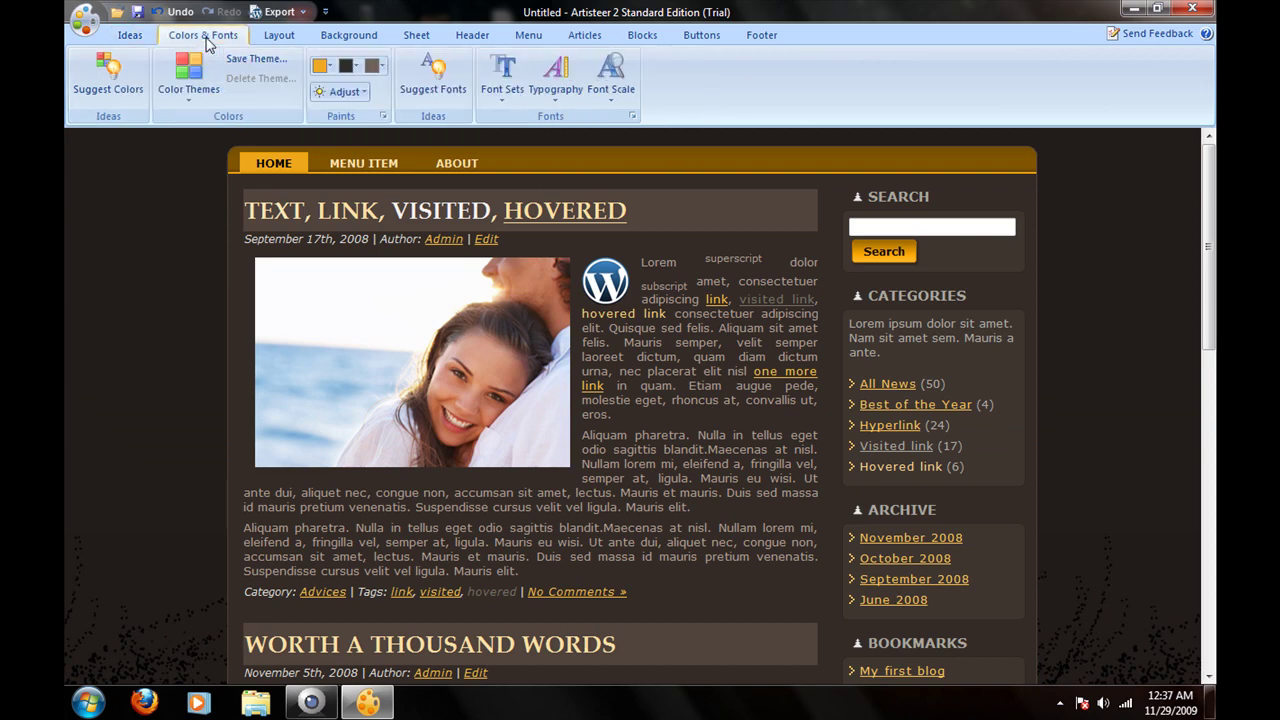
left_click(186, 92)
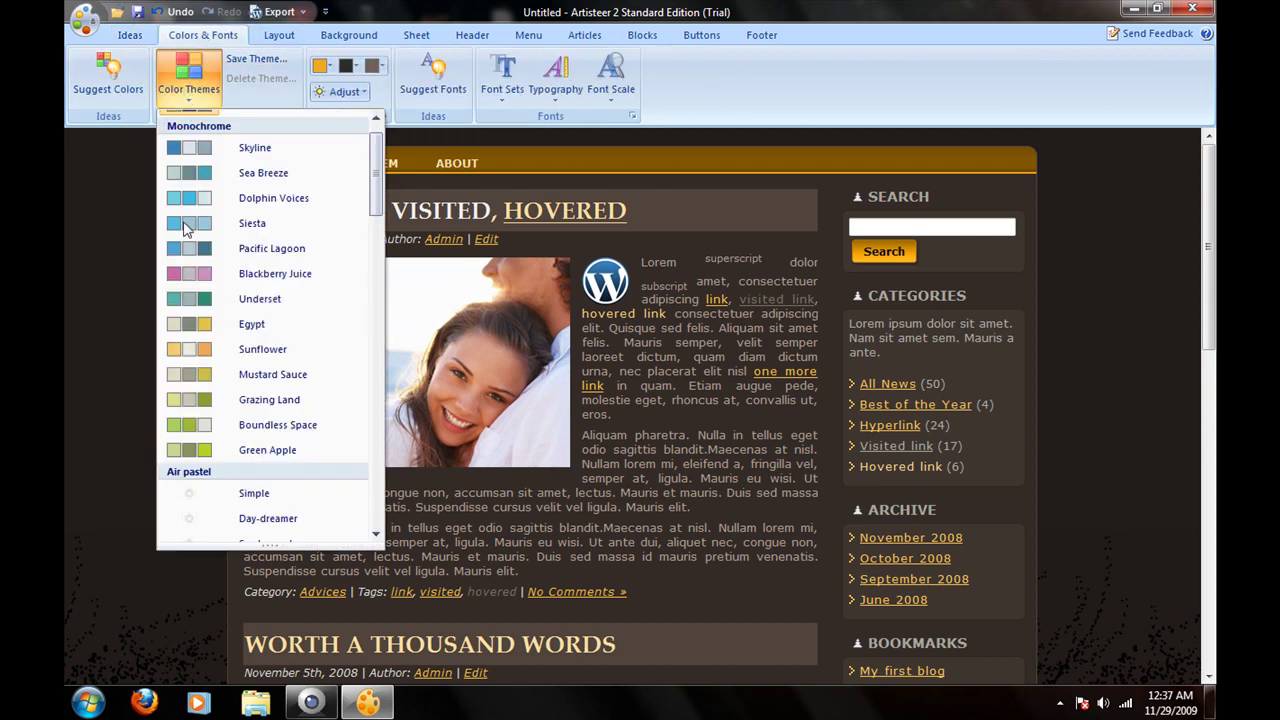
left_click_drag(377, 148, 362, 443)
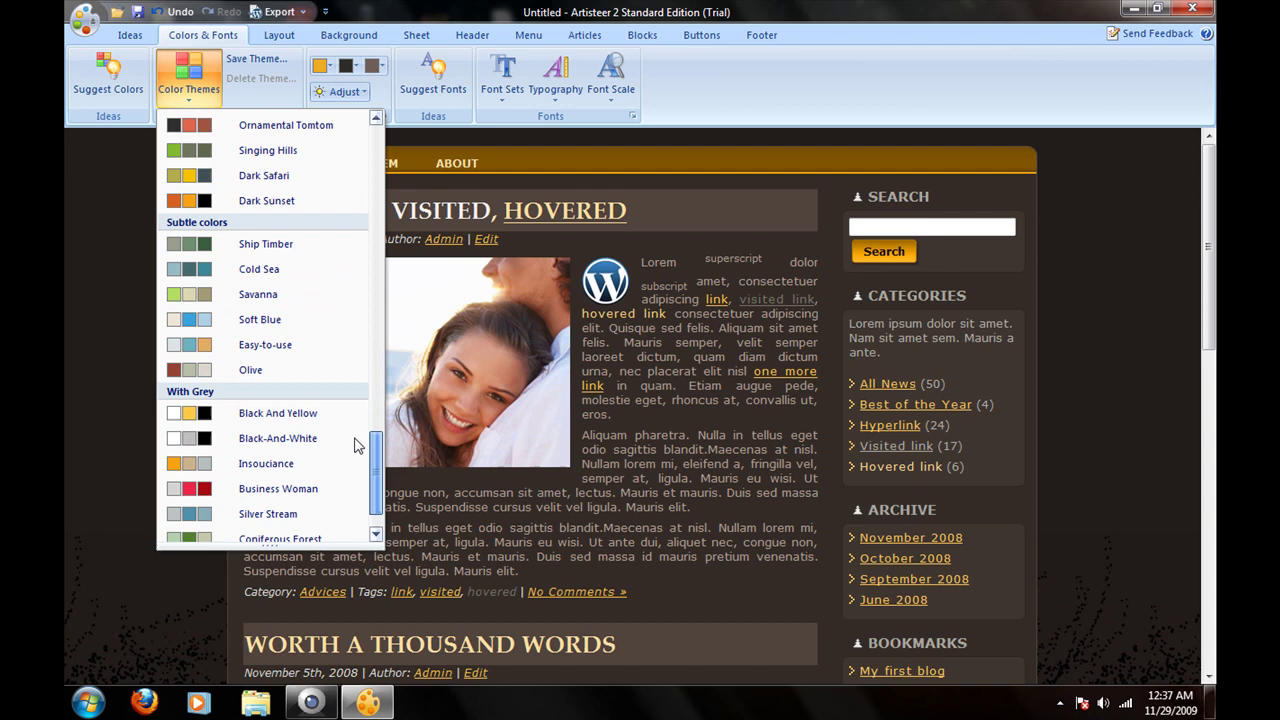
left_click(310, 439)
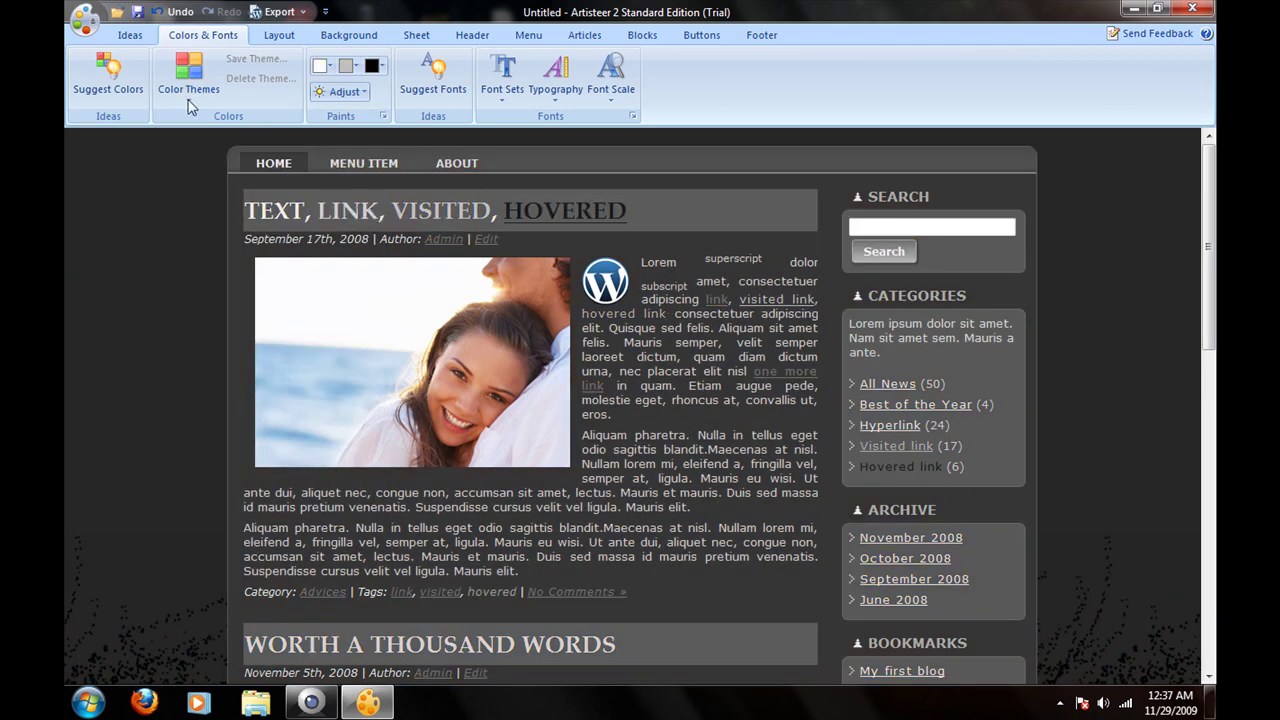
left_click(285, 42)
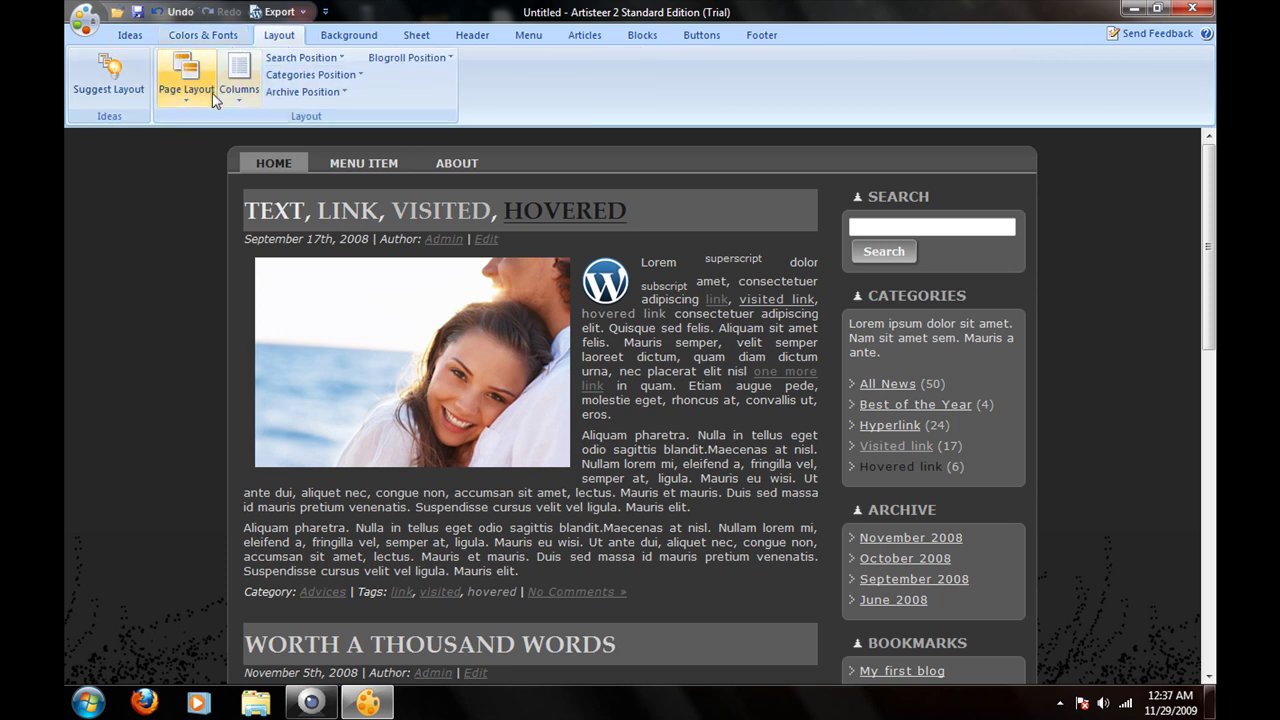
Step: Set the page background fill to a custom dark blue colour
left_click(358, 40)
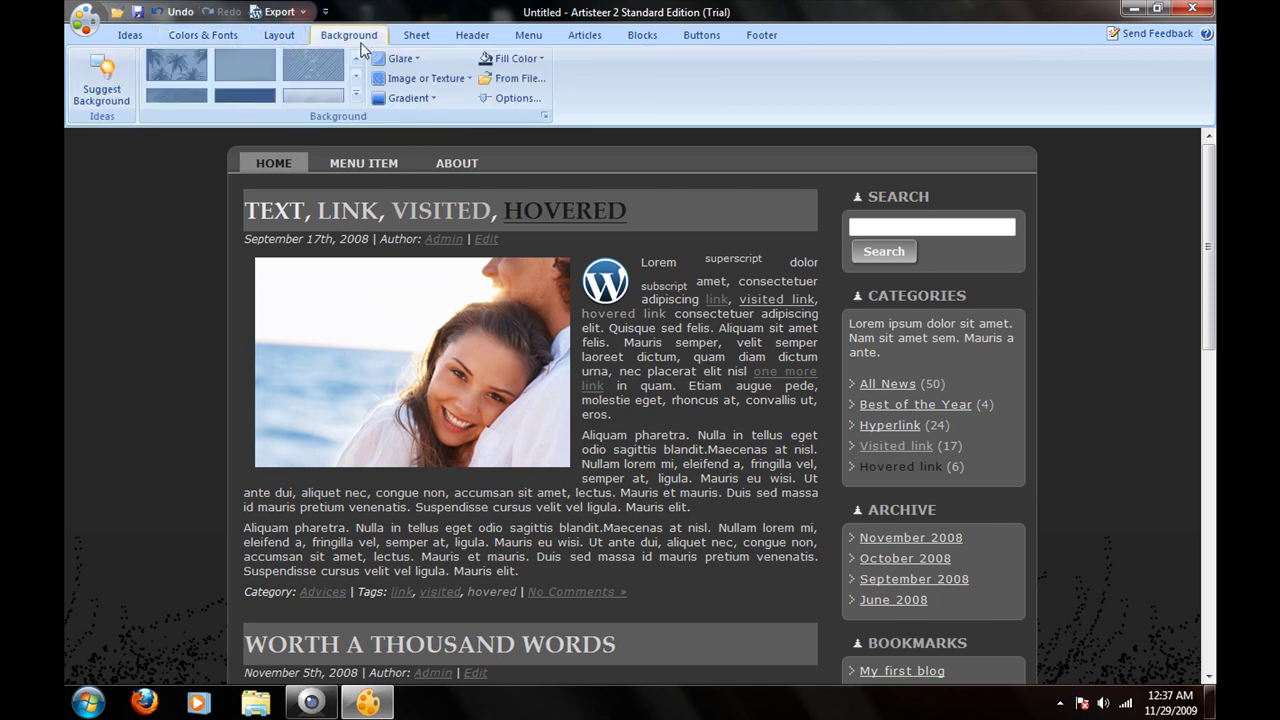
left_click(417, 38)
left_click(349, 35)
left_click(512, 58)
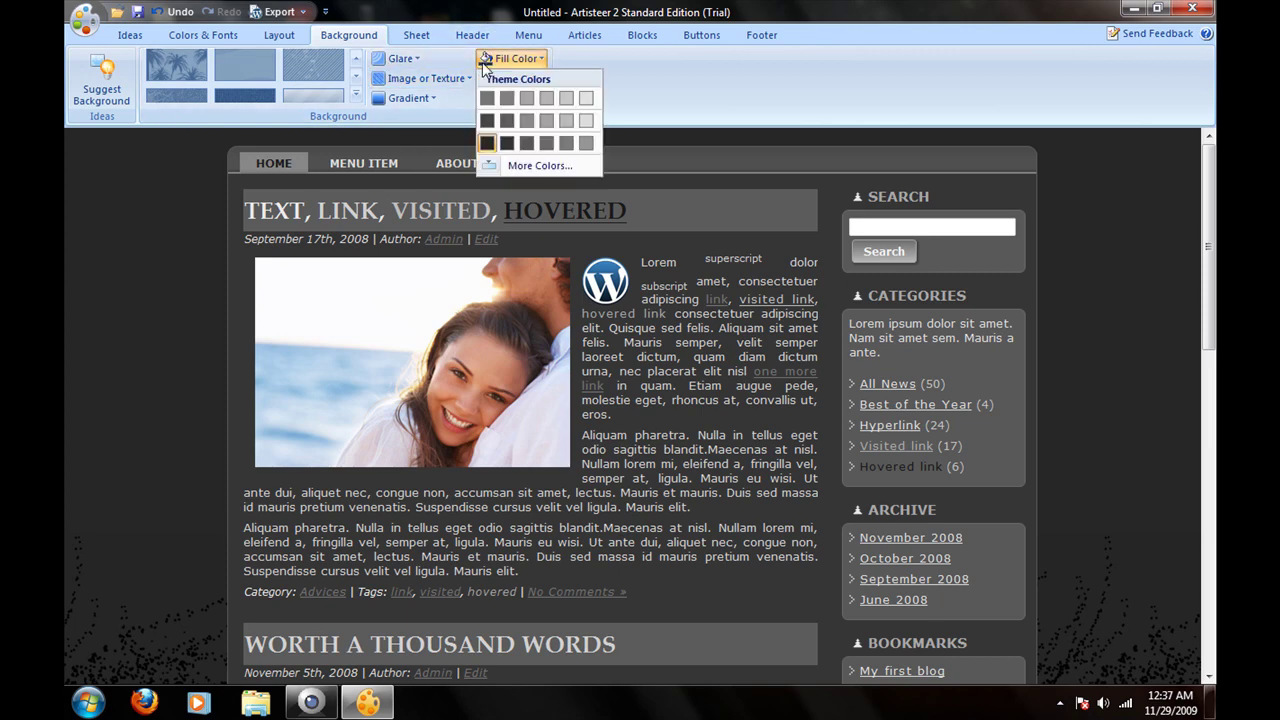
left_click(498, 168)
left_click(613, 344)
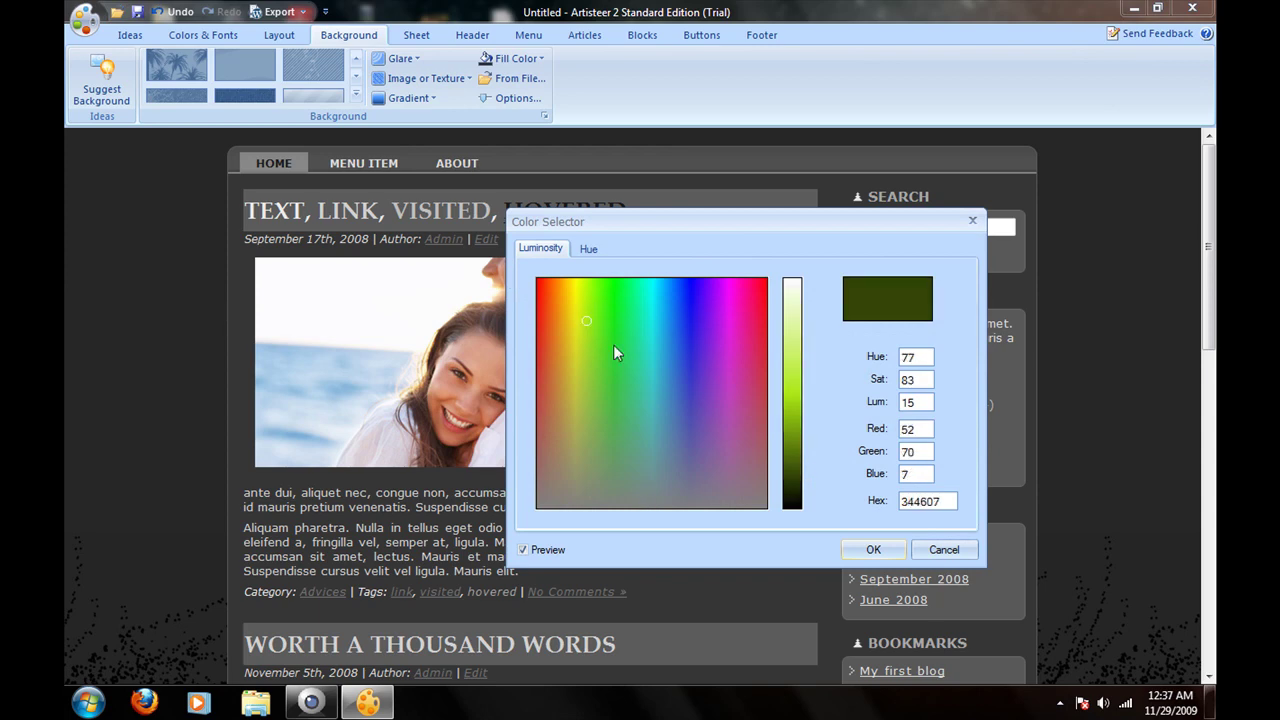
mouse_move(613, 346)
left_mouse_down()
mouse_move(612, 299)
mouse_move(677, 283)
left_mouse_up()
left_click(878, 548)
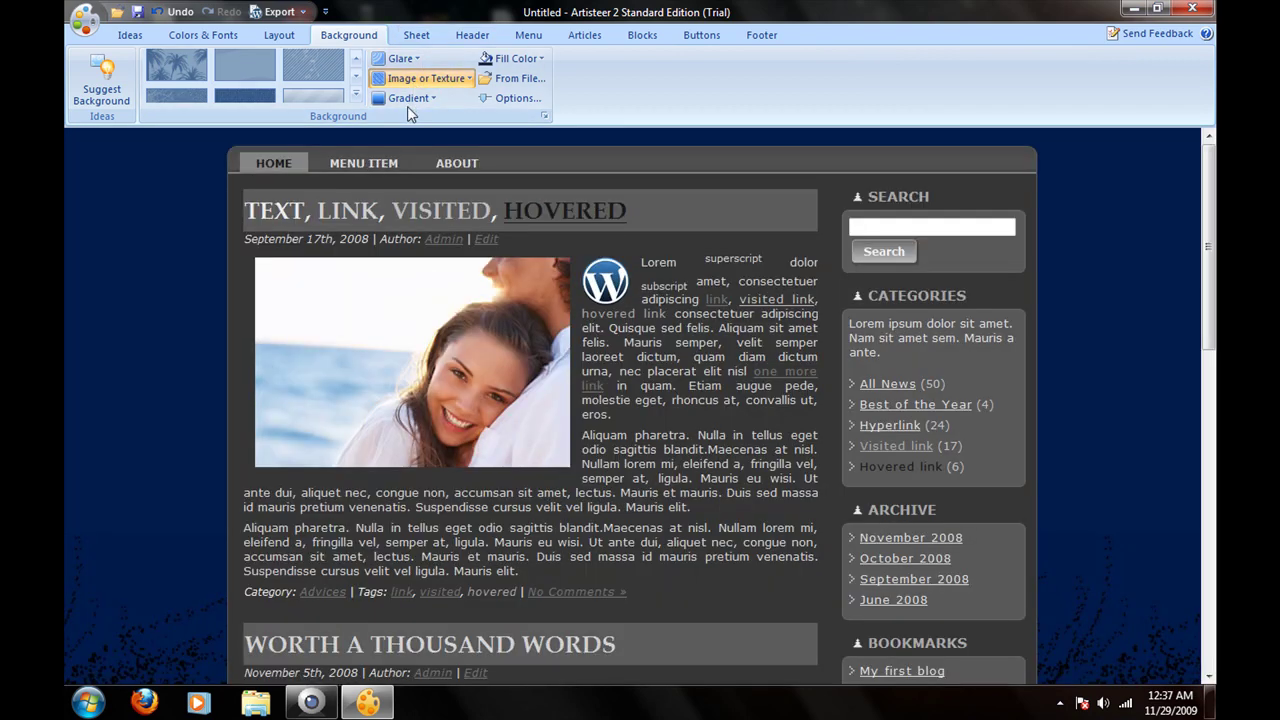
Step: Apply the Dark to Light background gradient preset
left_click(410, 78)
left_click(380, 102)
left_click(381, 100)
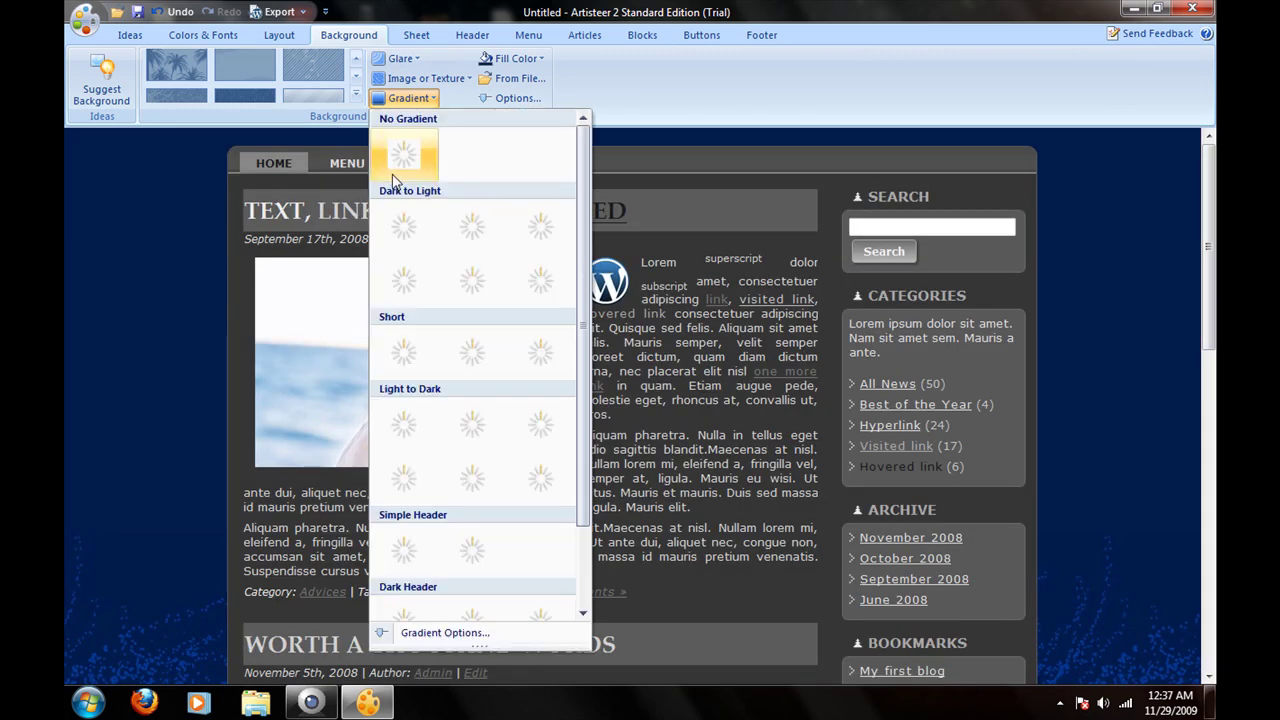
left_click(416, 276)
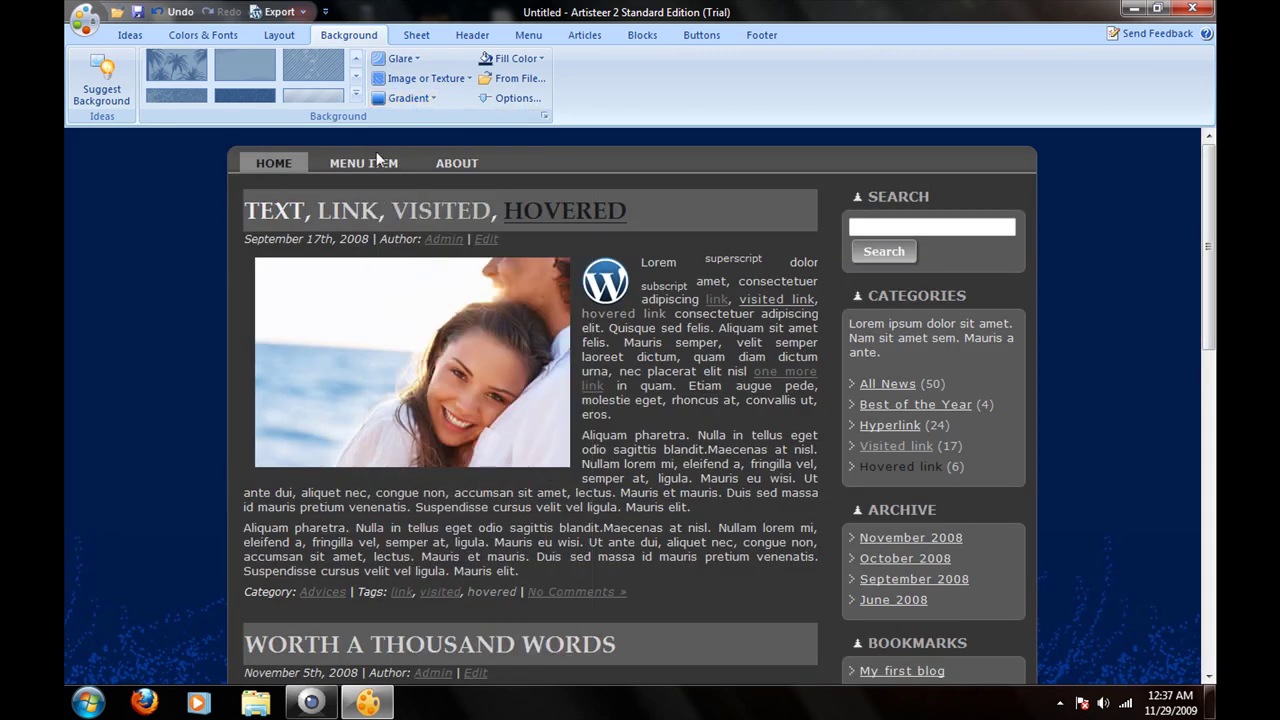
Step: Give the content sheet a translucent navy style blending into the background
left_click(412, 36)
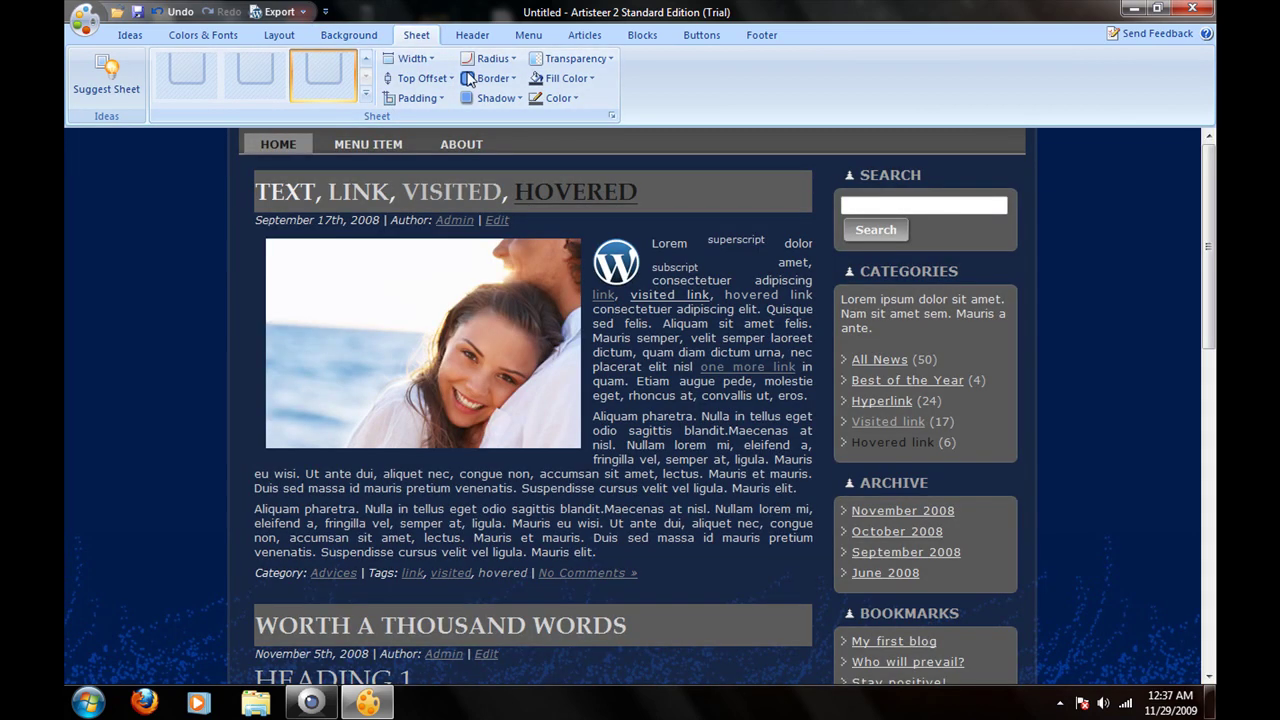
left_click(466, 38)
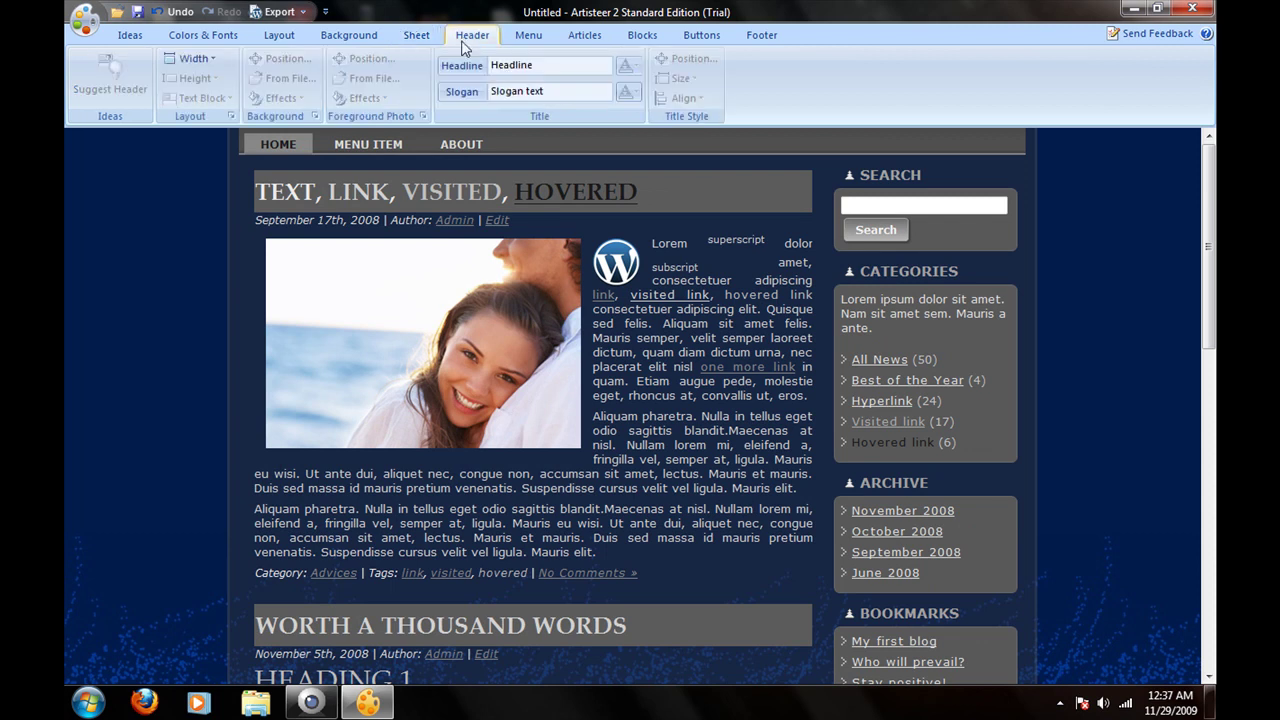
Step: Apply the 'Header, Menu' page layout so the sky header sits above the menu
left_click(129, 38)
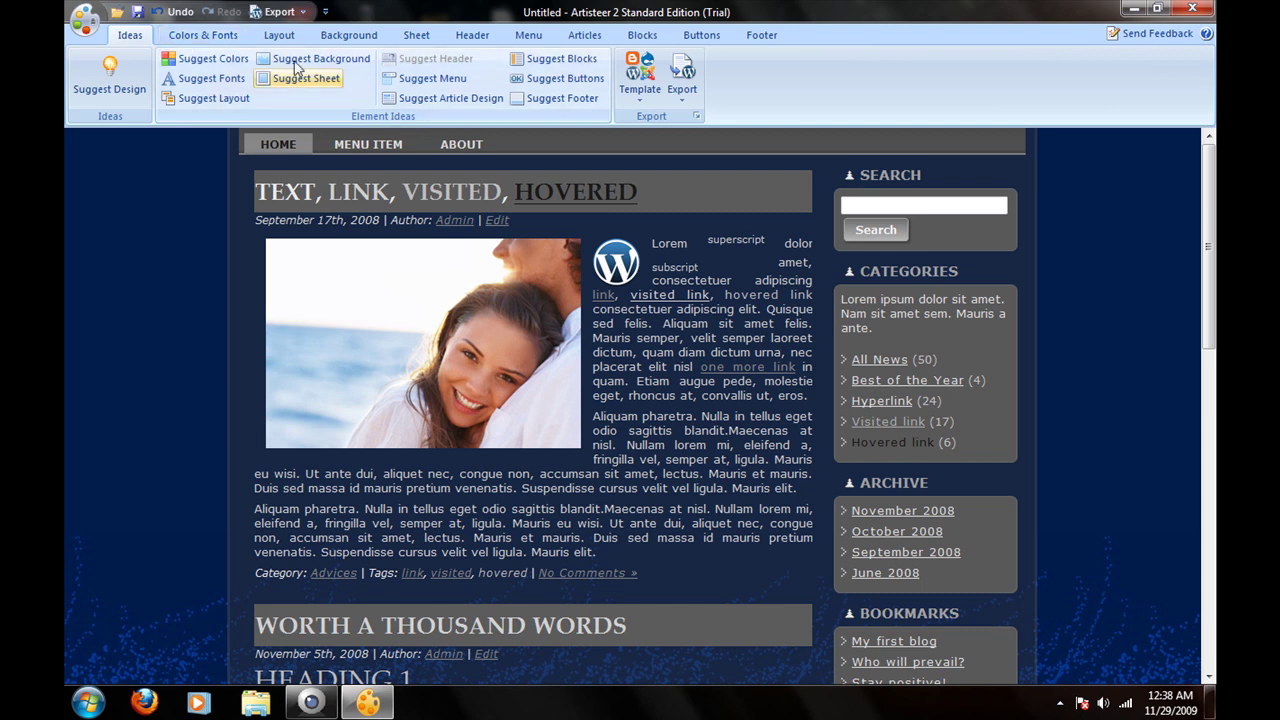
left_click(470, 38)
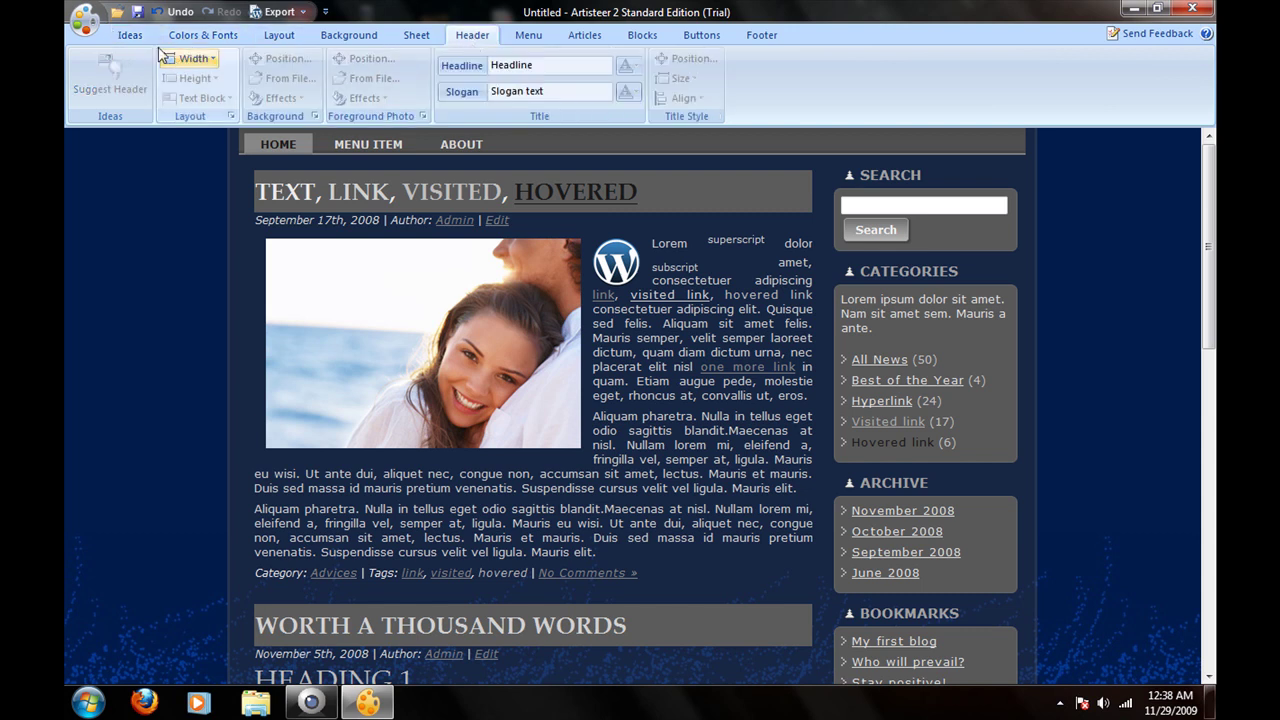
left_click(140, 42)
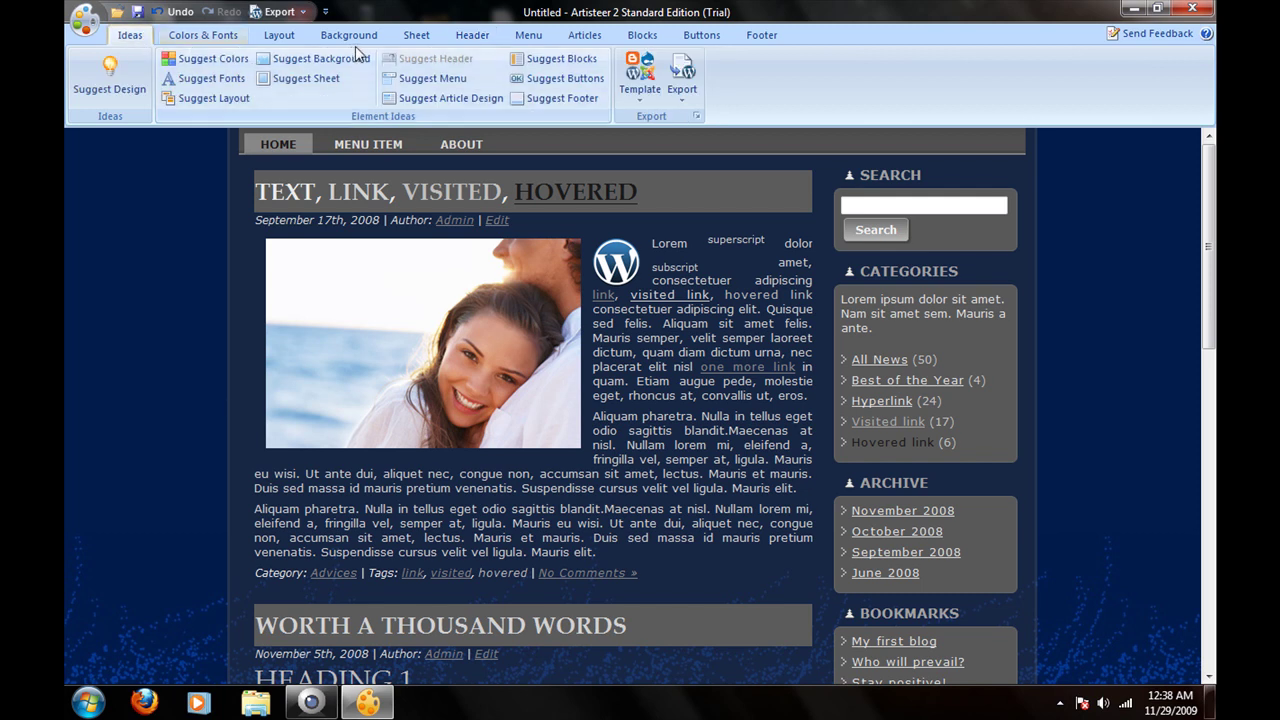
left_click(184, 40)
left_click(262, 45)
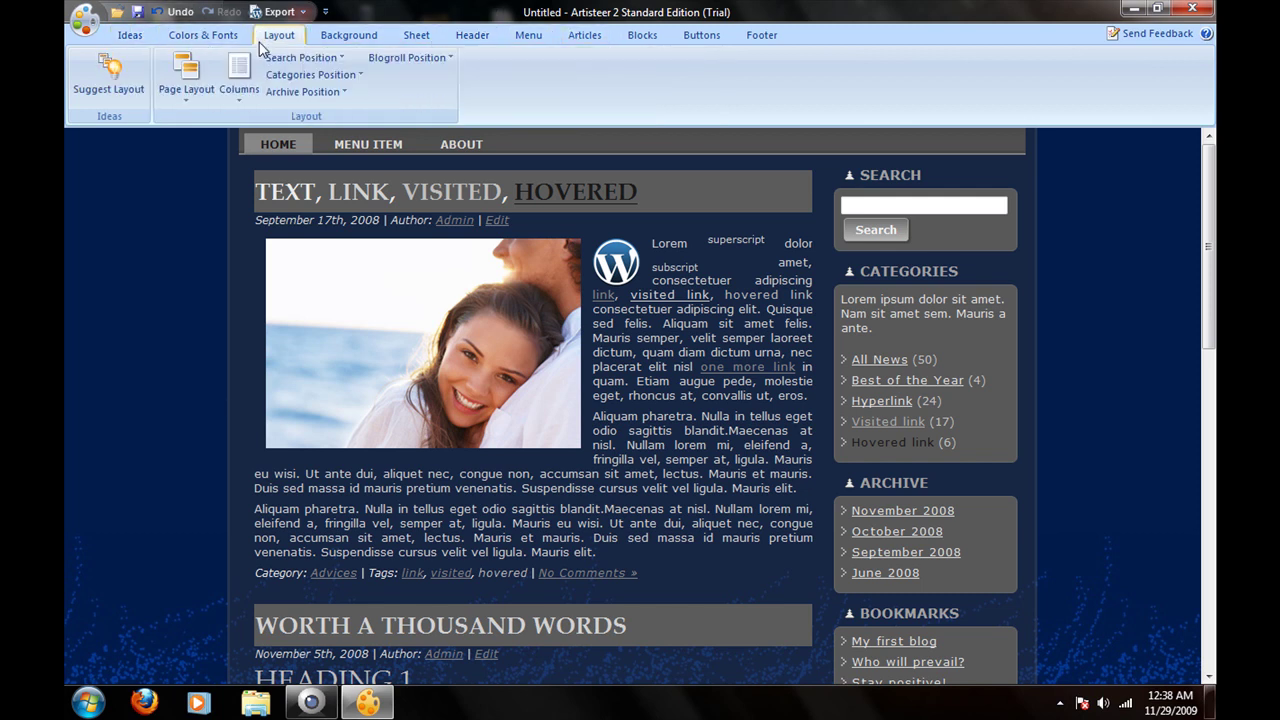
left_click(184, 94)
key("Escape")
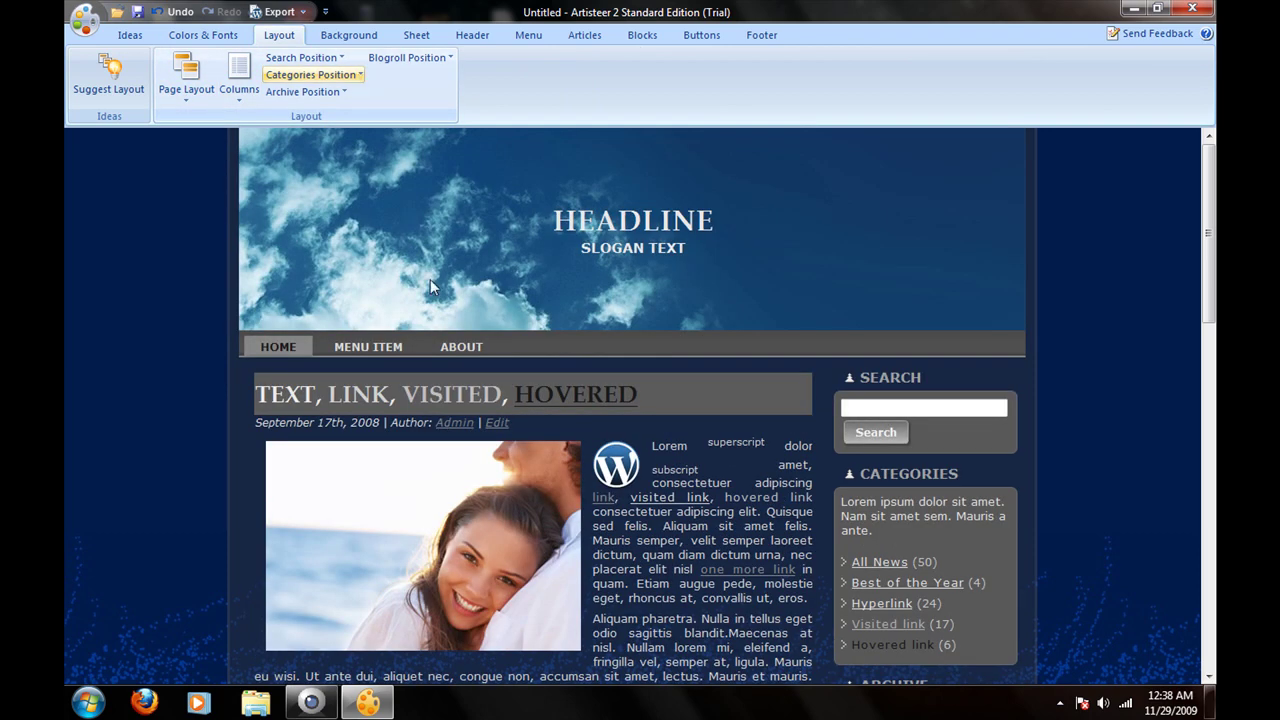
Step: Try the woman foreground photo in the header, then set it to no photo
left_click(476, 35)
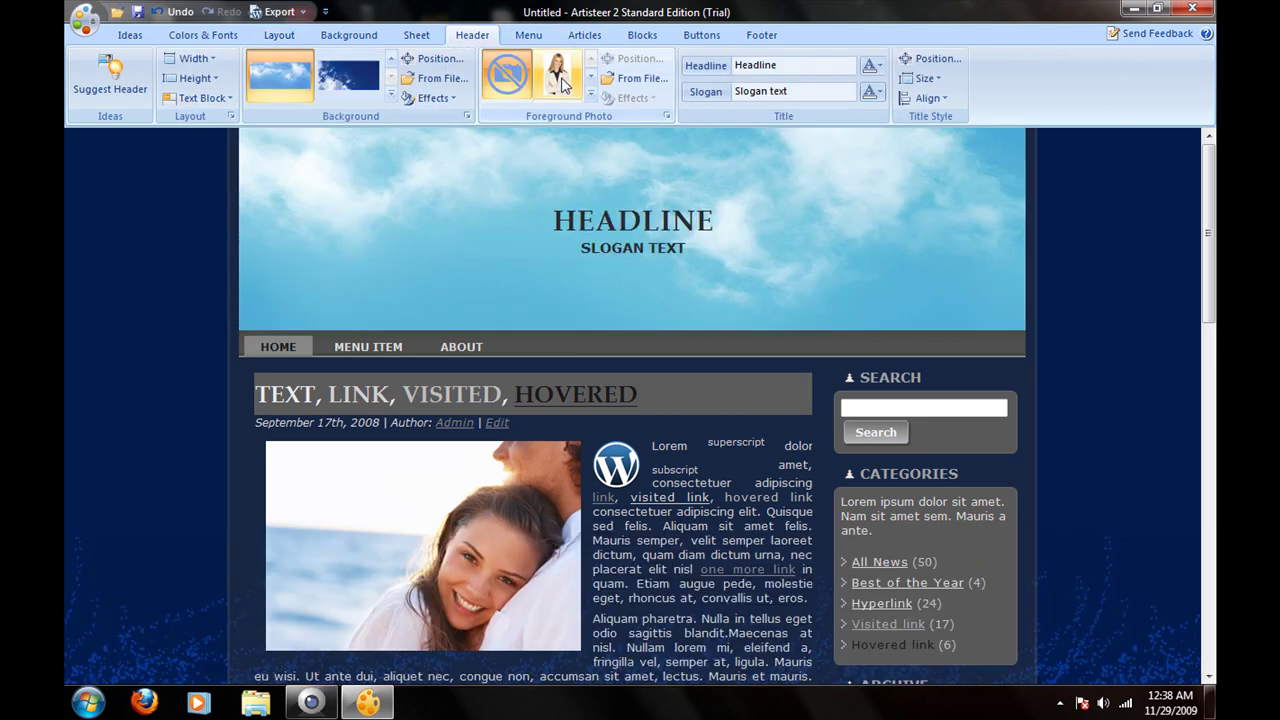
left_click(563, 88)
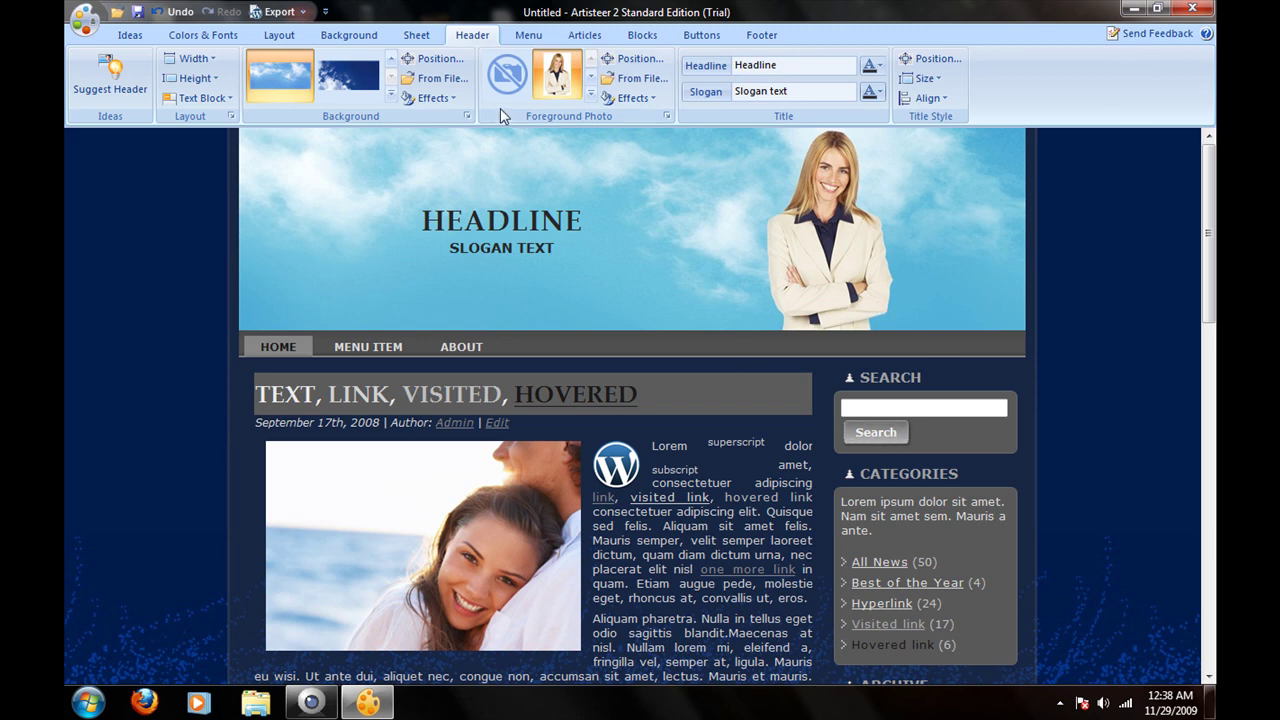
left_click(497, 80)
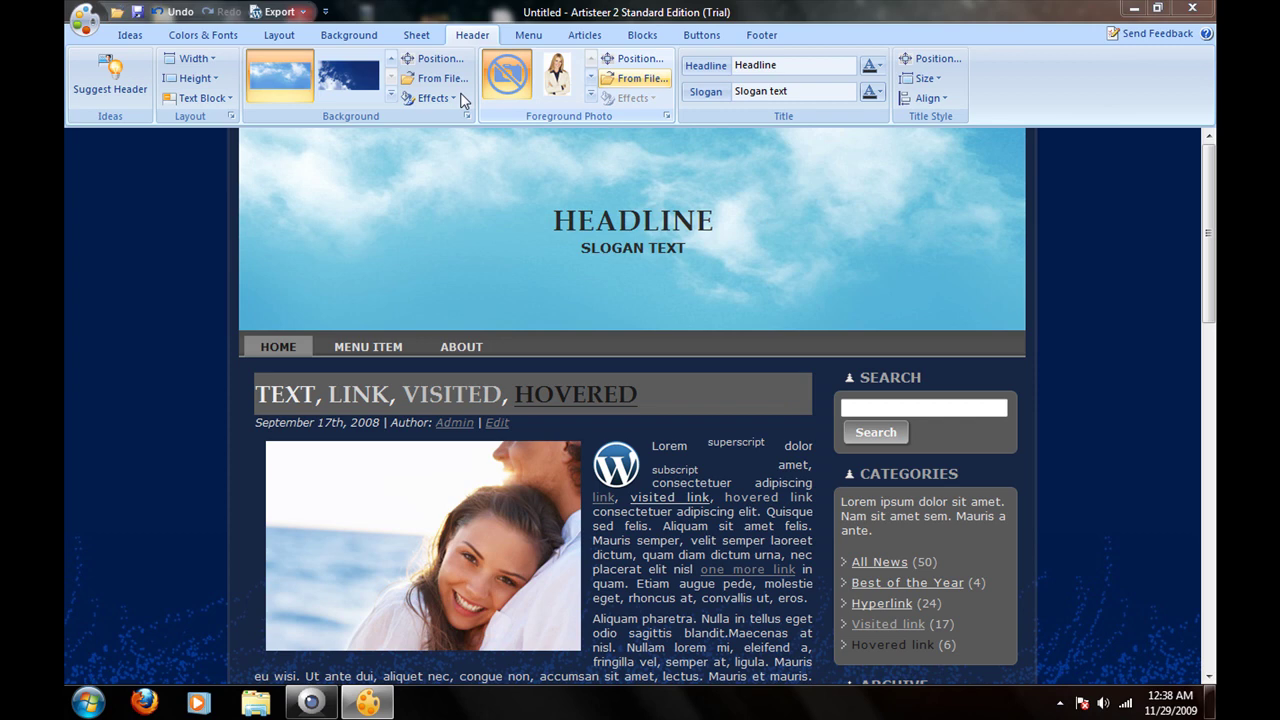
Step: Load Untitled-1.png as the header foreground and shrink it to fit beside the headline
left_click(440, 78)
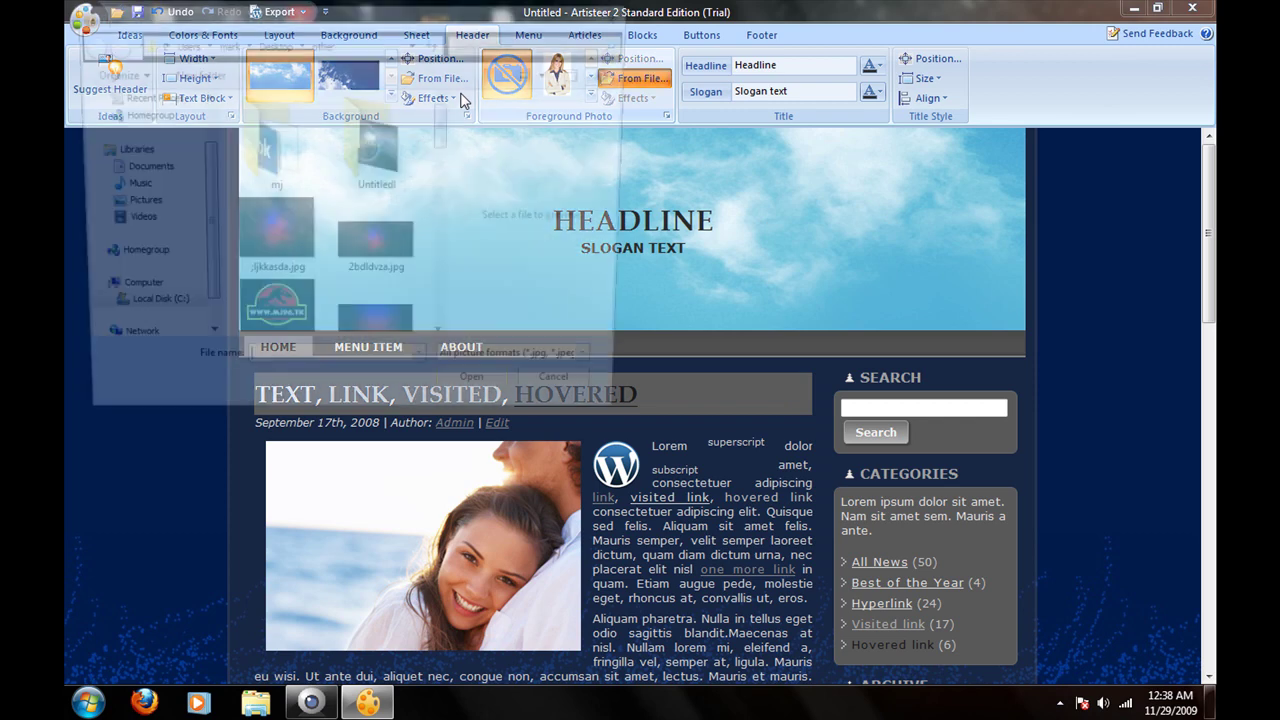
scroll(448, 290, "down", 3)
scroll(447, 290, "down", 3)
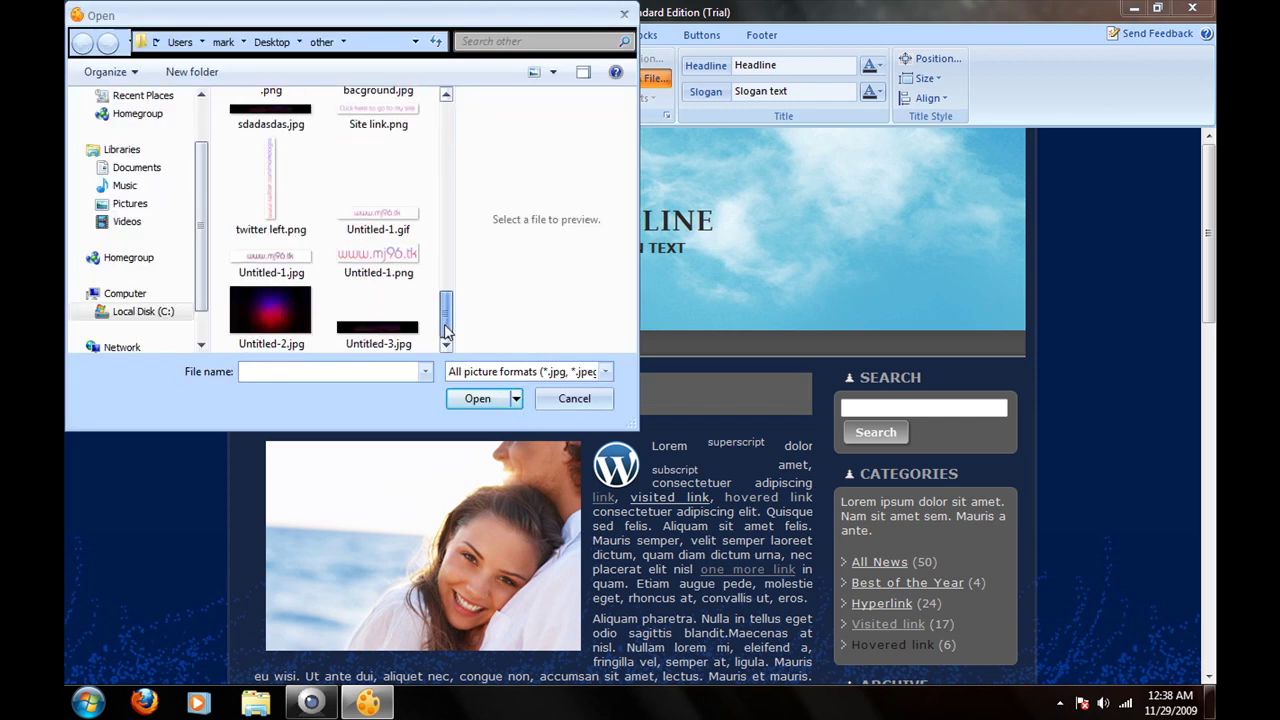
left_click(378, 222)
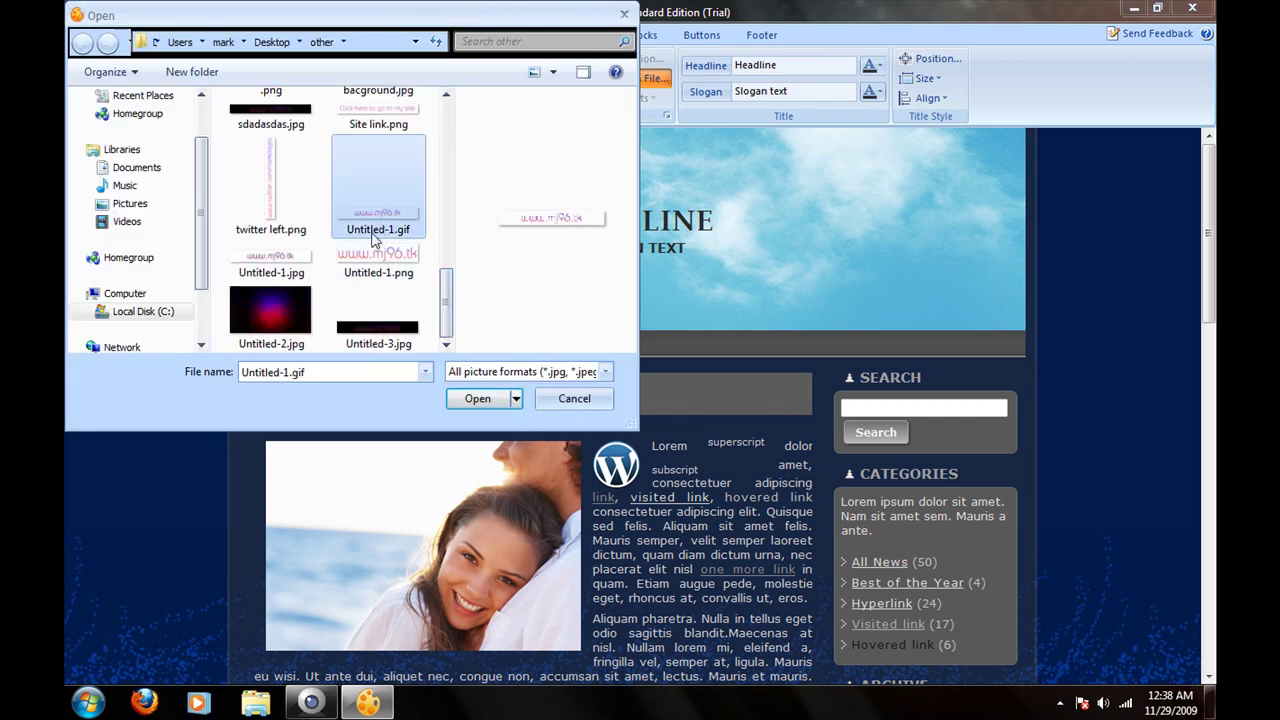
left_click(369, 254)
double_click(368, 252)
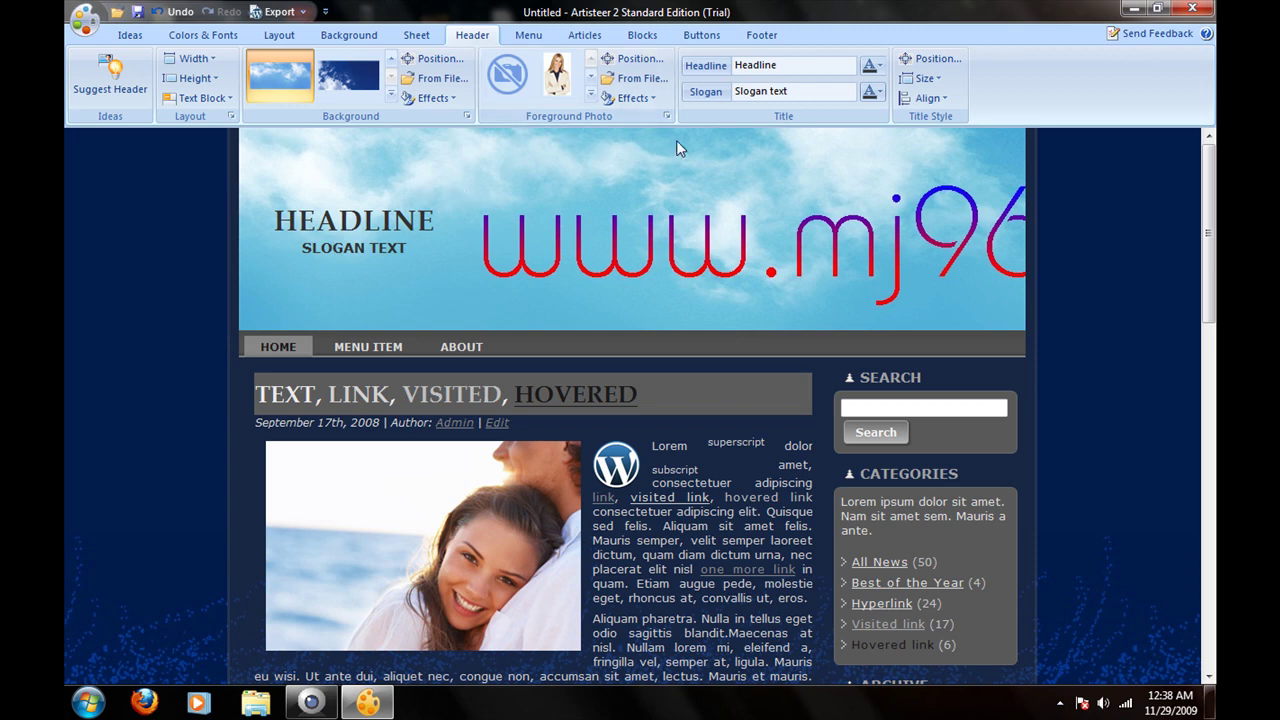
left_click(634, 62)
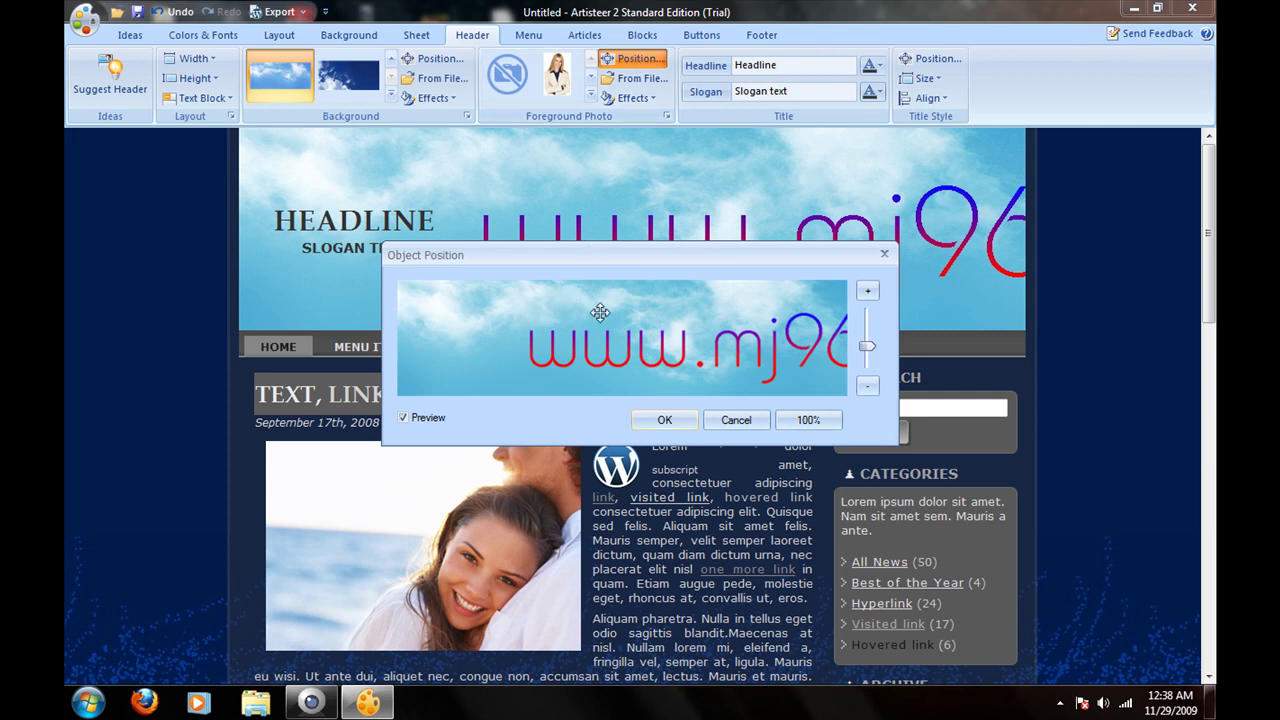
mouse_move(868, 353)
left_mouse_down()
mouse_move(868, 322)
mouse_move(868, 370)
left_mouse_up()
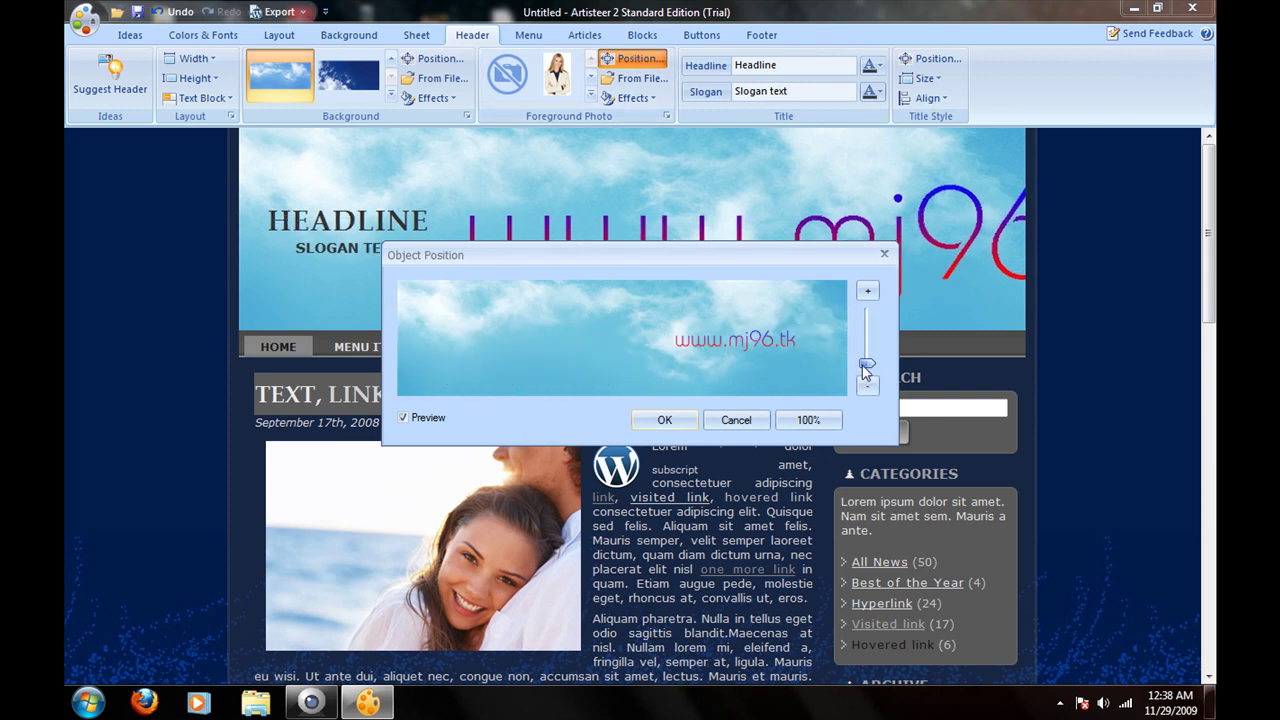
left_click(664, 420)
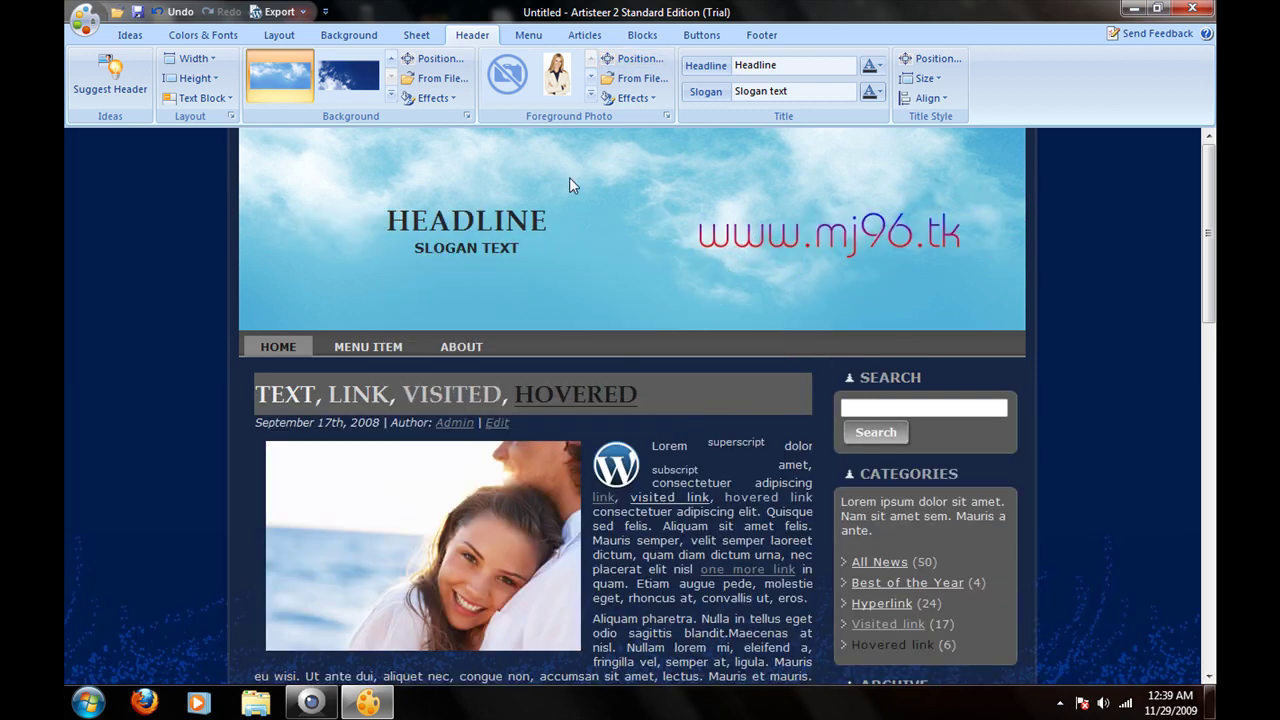
Step: Give the menu bar the first menu style with a blue colouring scheme
left_click(522, 38)
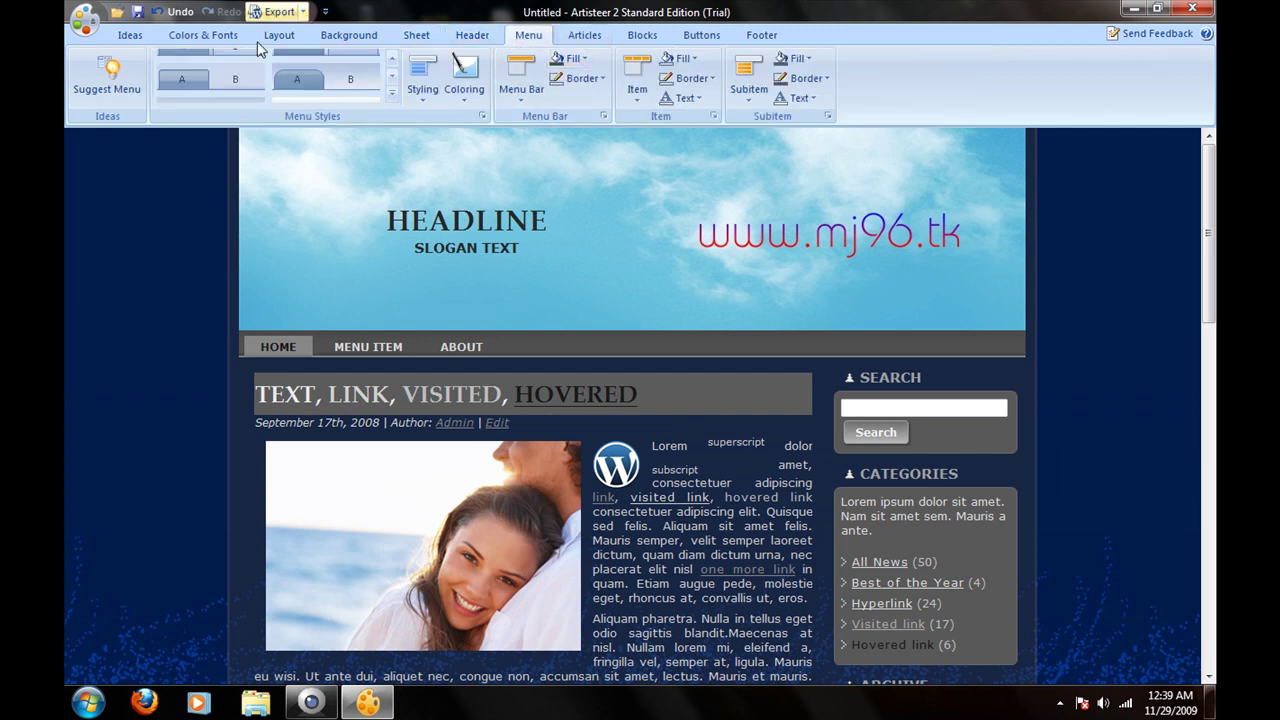
left_click(255, 94)
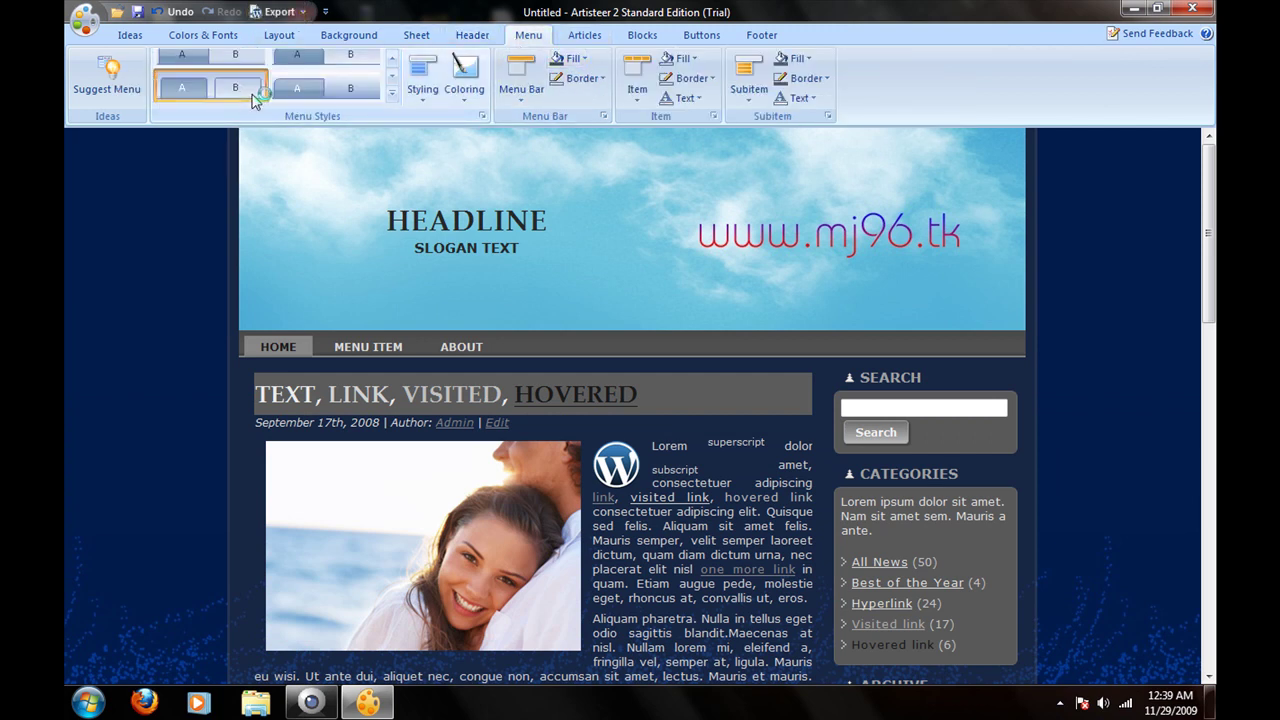
left_click(463, 78)
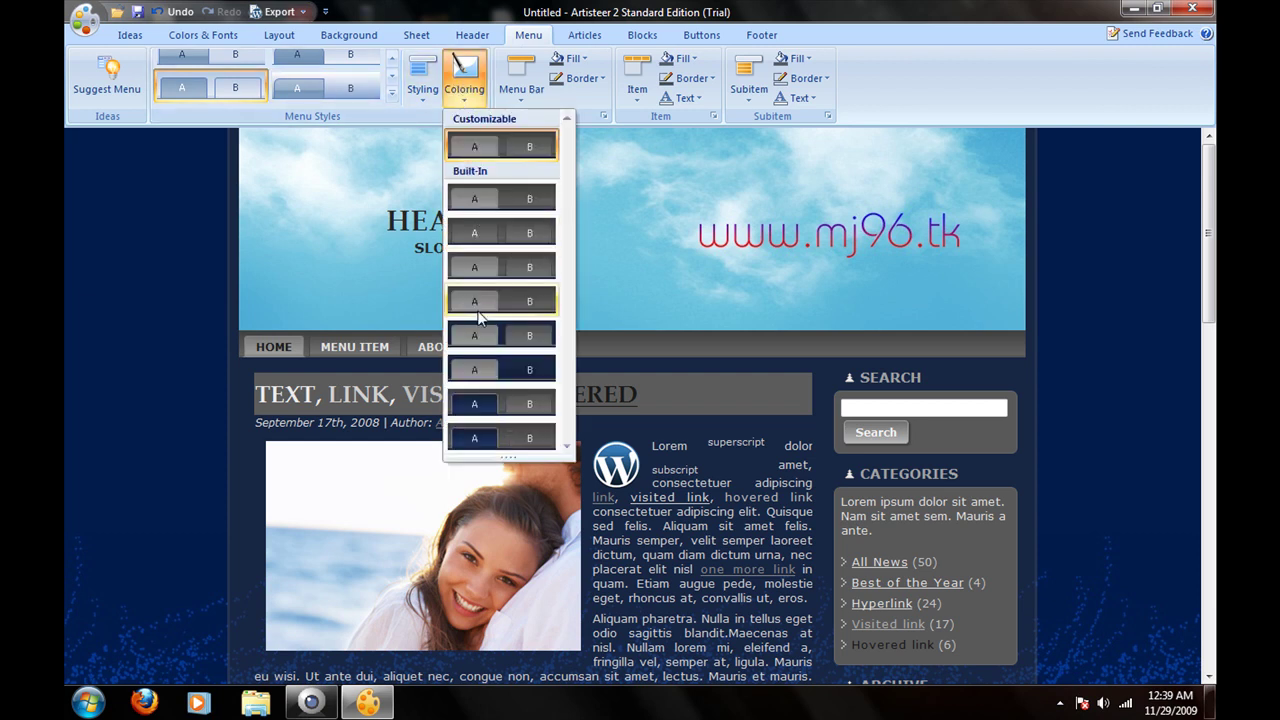
left_click(494, 409)
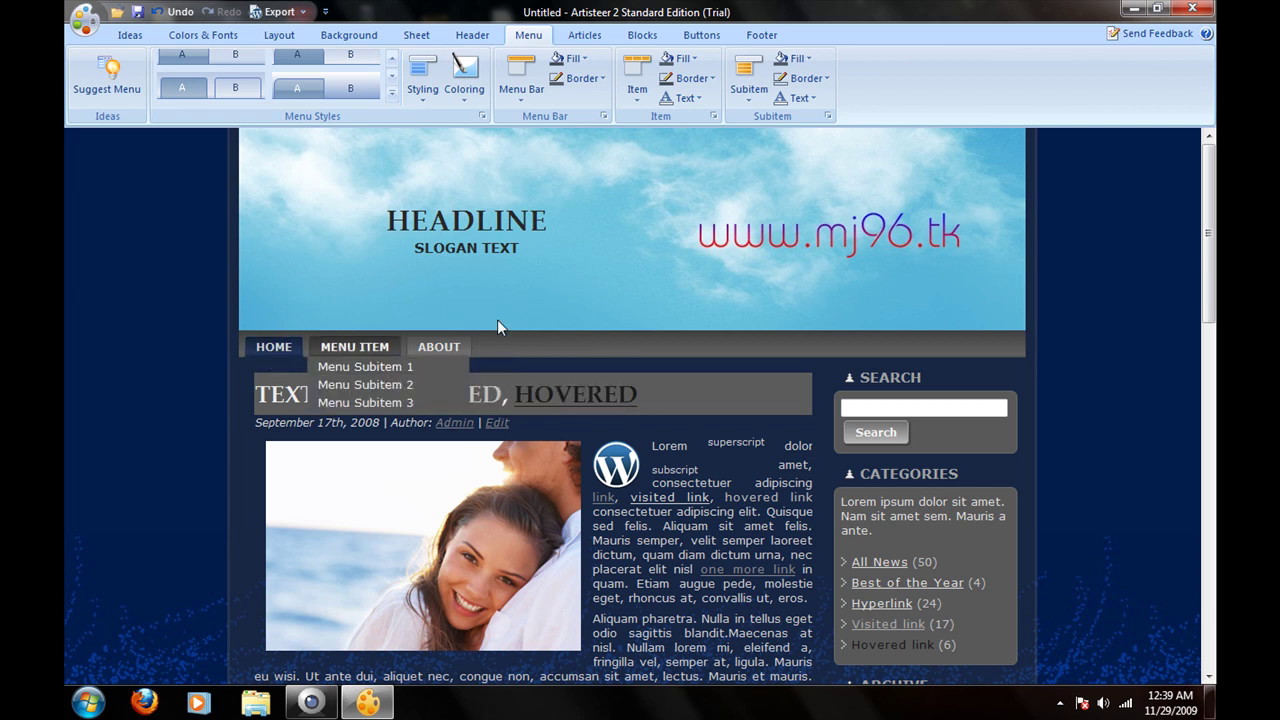
left_click(582, 37)
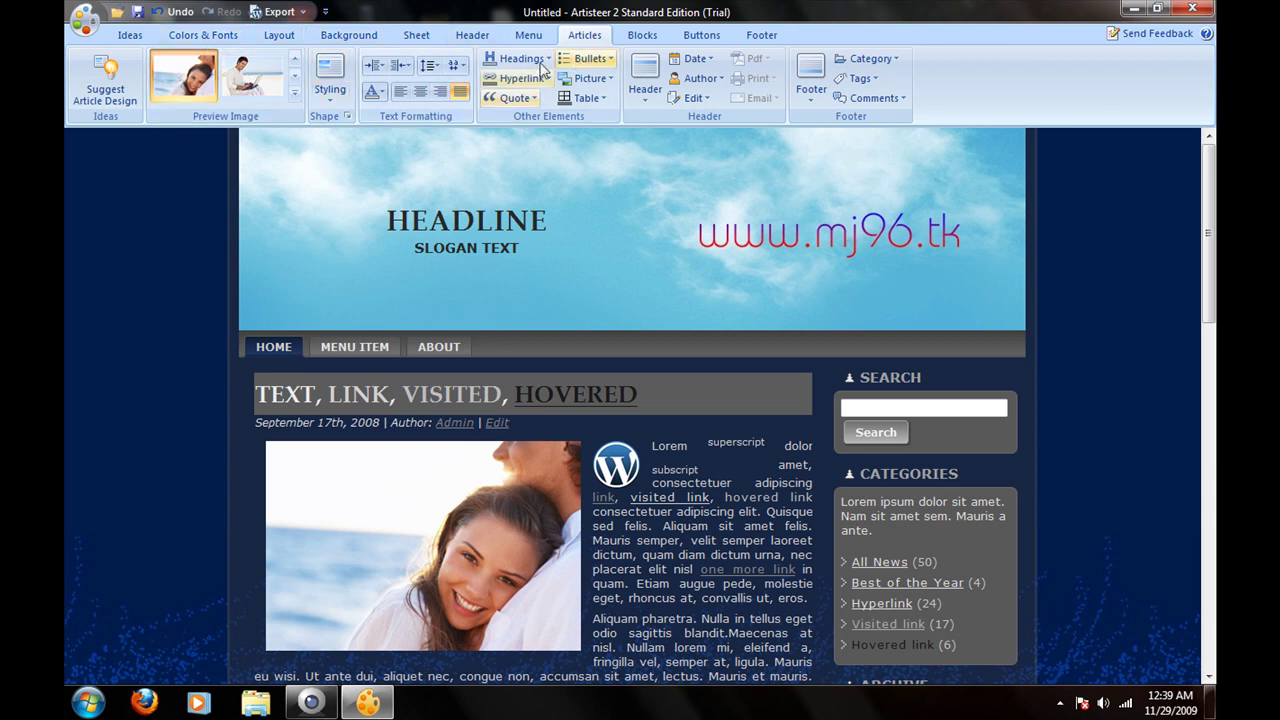
Step: Give the sidebar blocks the third block style, a framed grey box
left_click(374, 92)
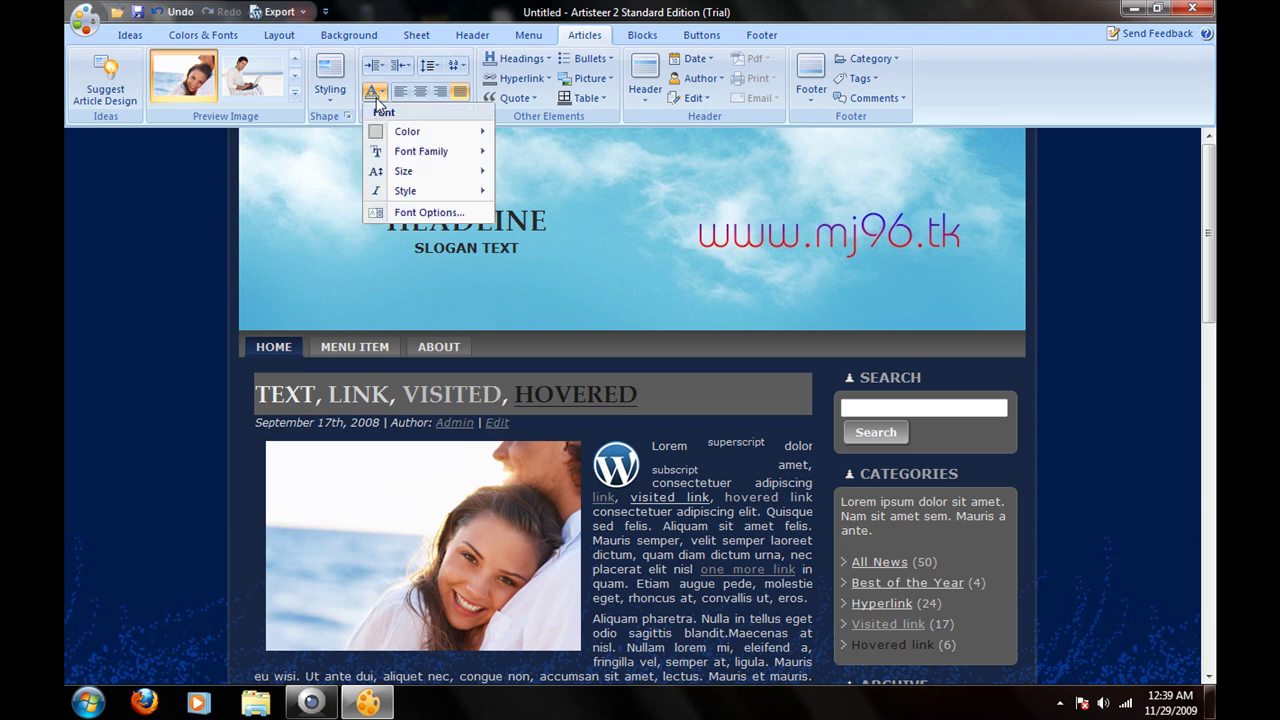
left_click(392, 108)
left_click(640, 36)
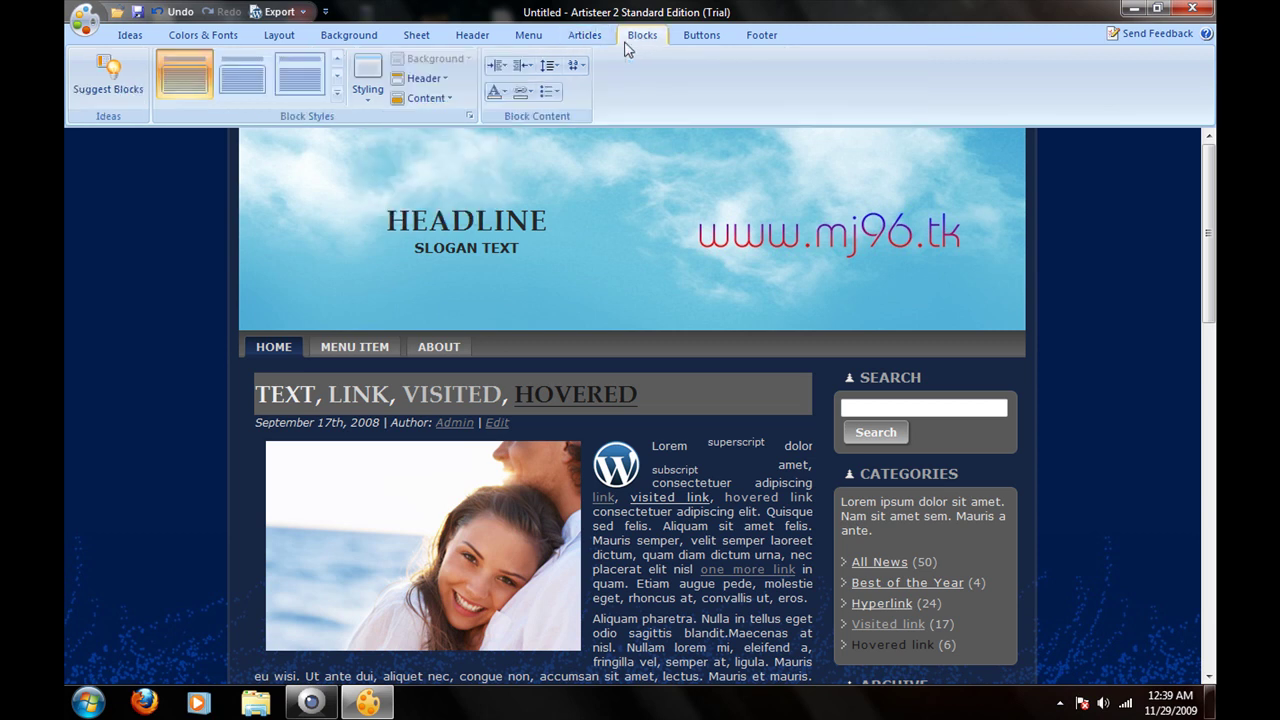
left_click(240, 90)
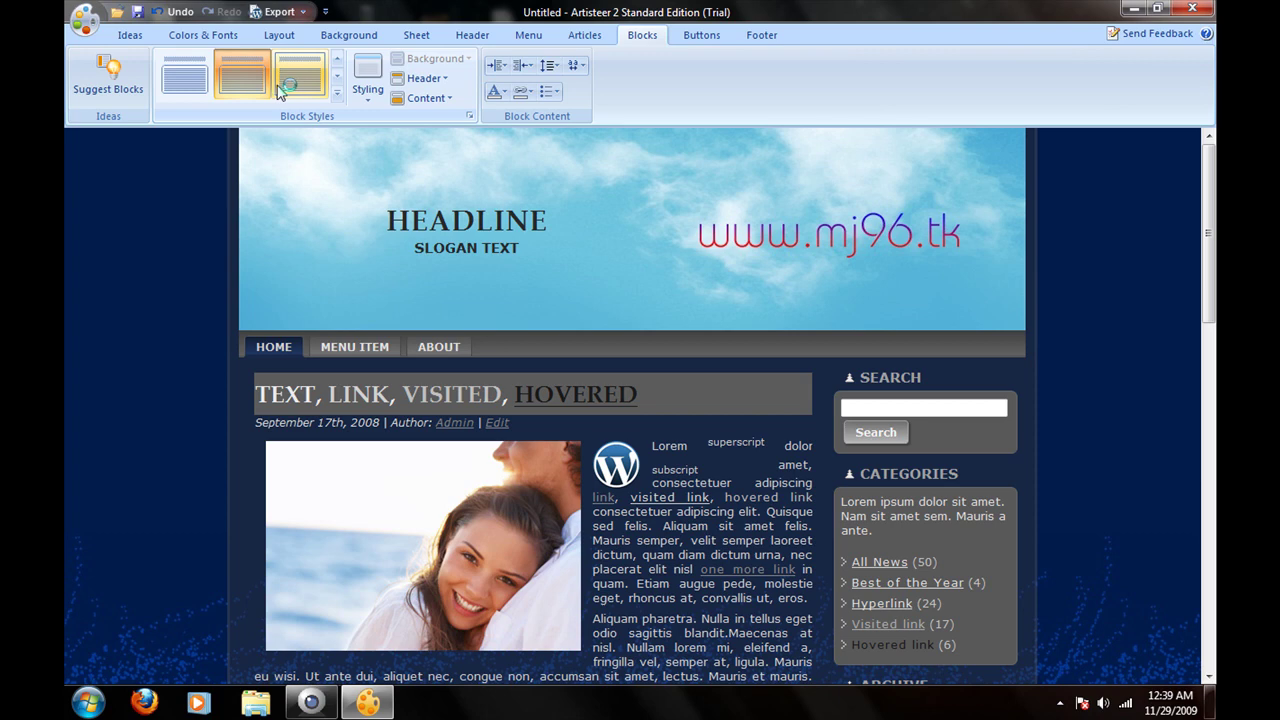
left_click(282, 90)
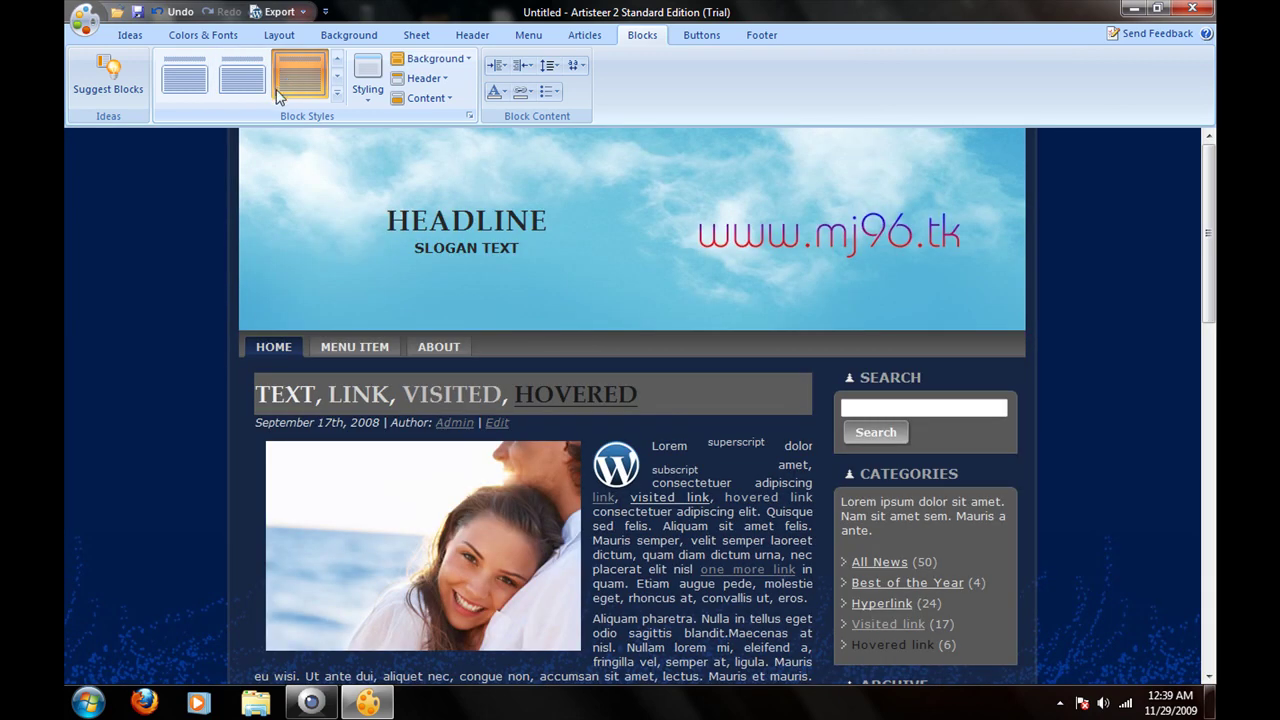
Step: Make the buttons use the first rounded button style, then bring up the footer settings
left_click(703, 36)
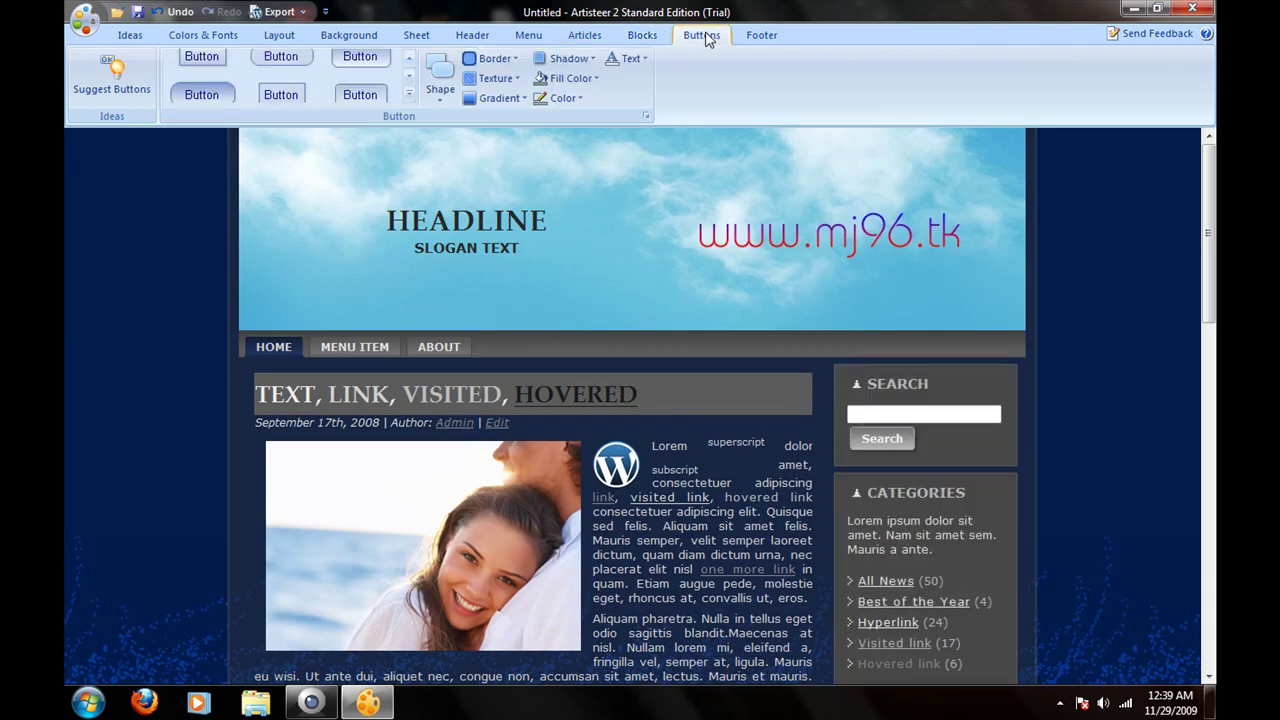
left_click(297, 93)
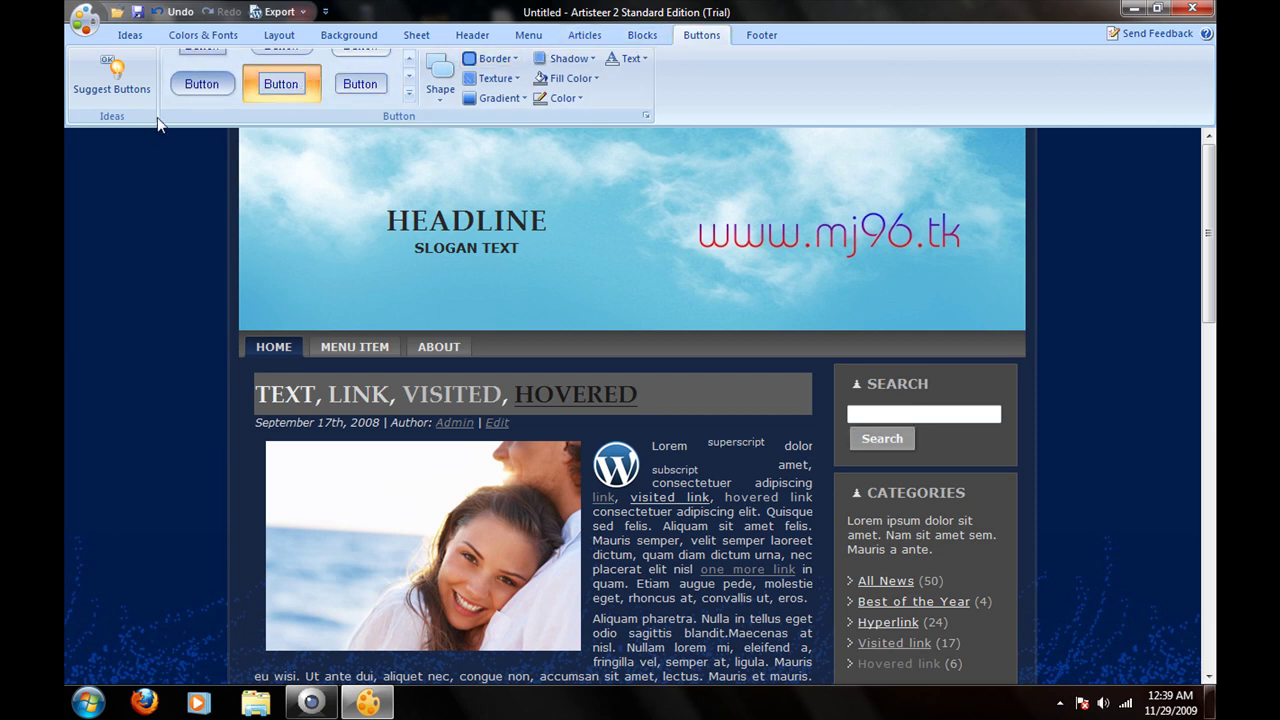
left_click(203, 86)
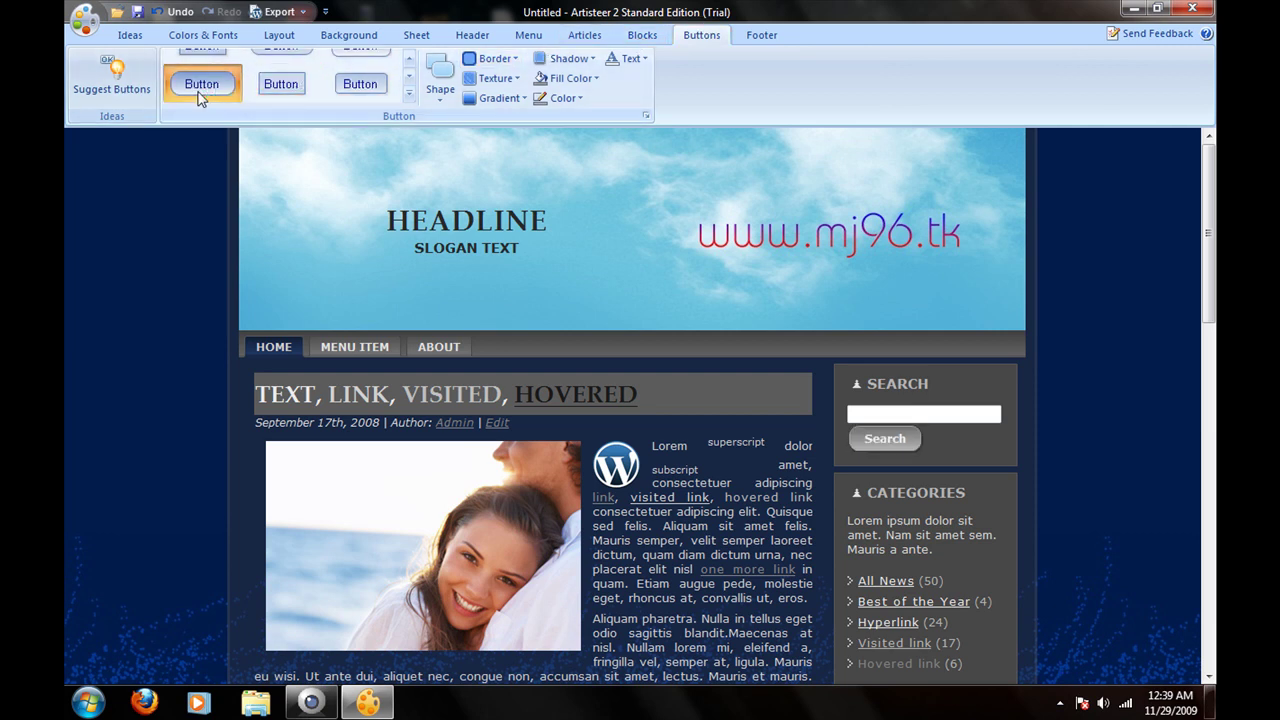
left_click(762, 35)
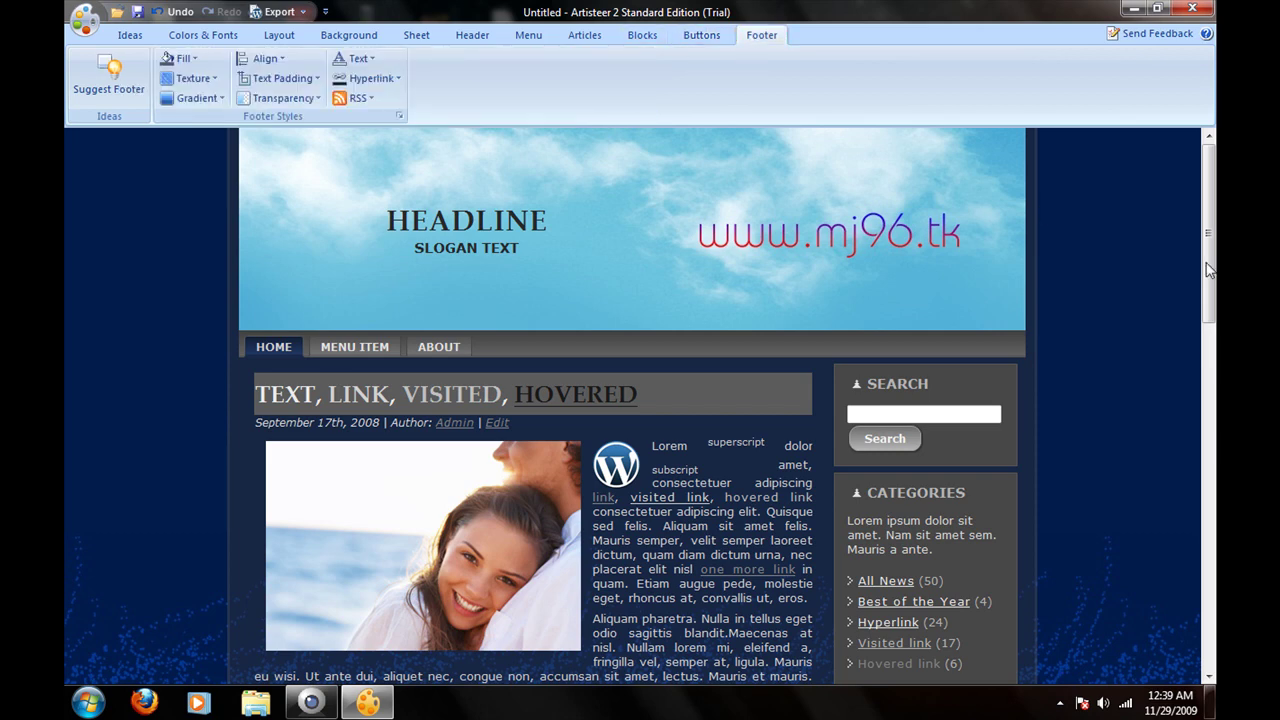
Step: Replace the footer's plain orange RSS feed icon with a different icon from the RSS gallery
left_click_drag(1208, 268, 1208, 612)
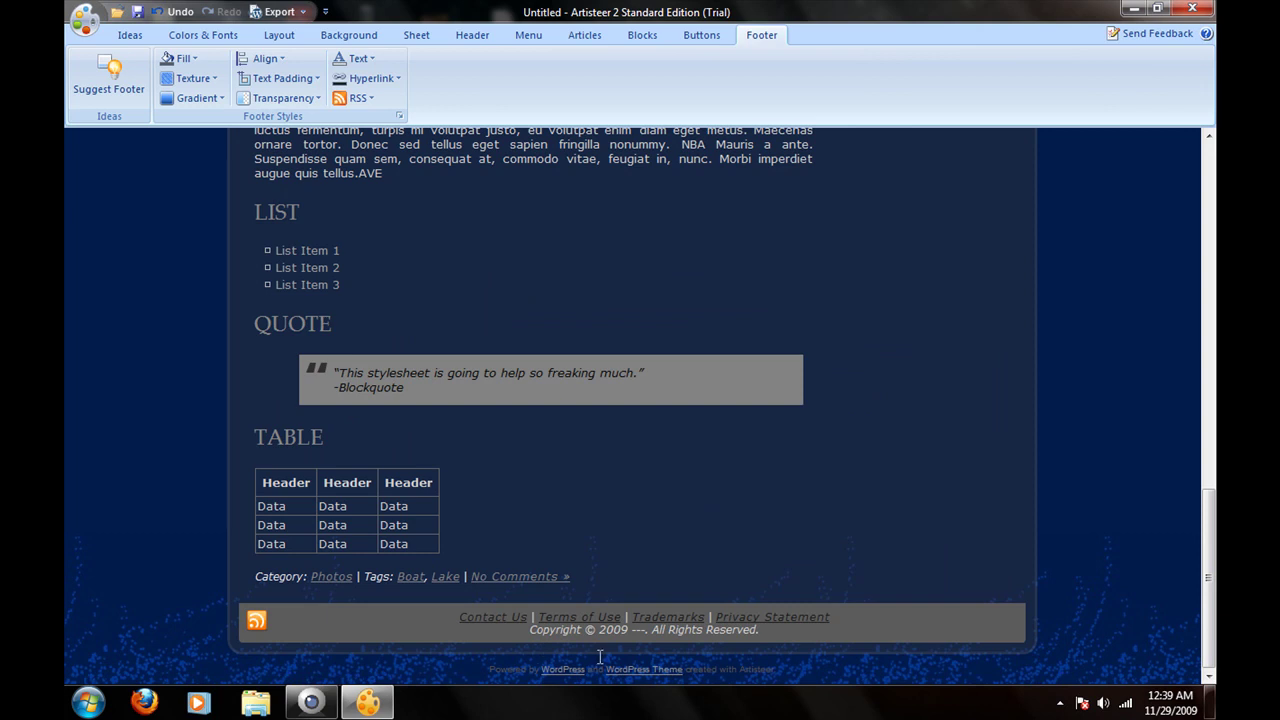
left_click_drag(784, 681, 720, 678)
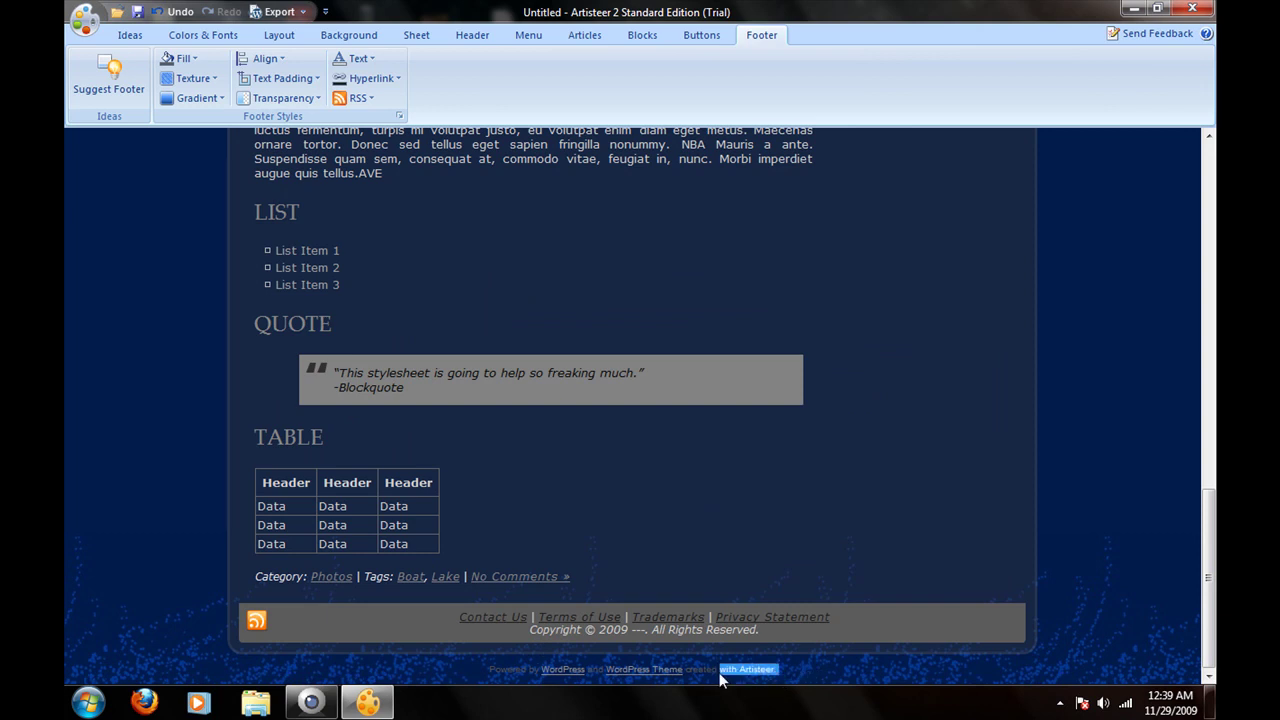
left_click(410, 626)
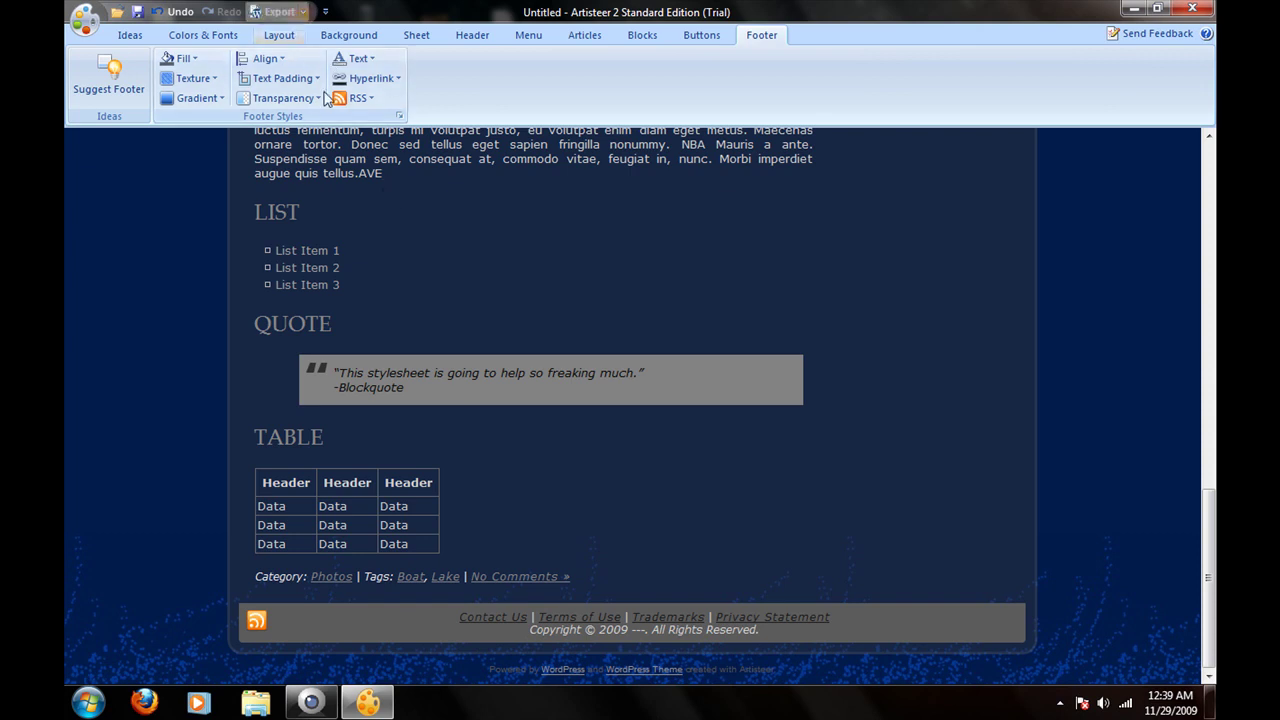
left_click(349, 60)
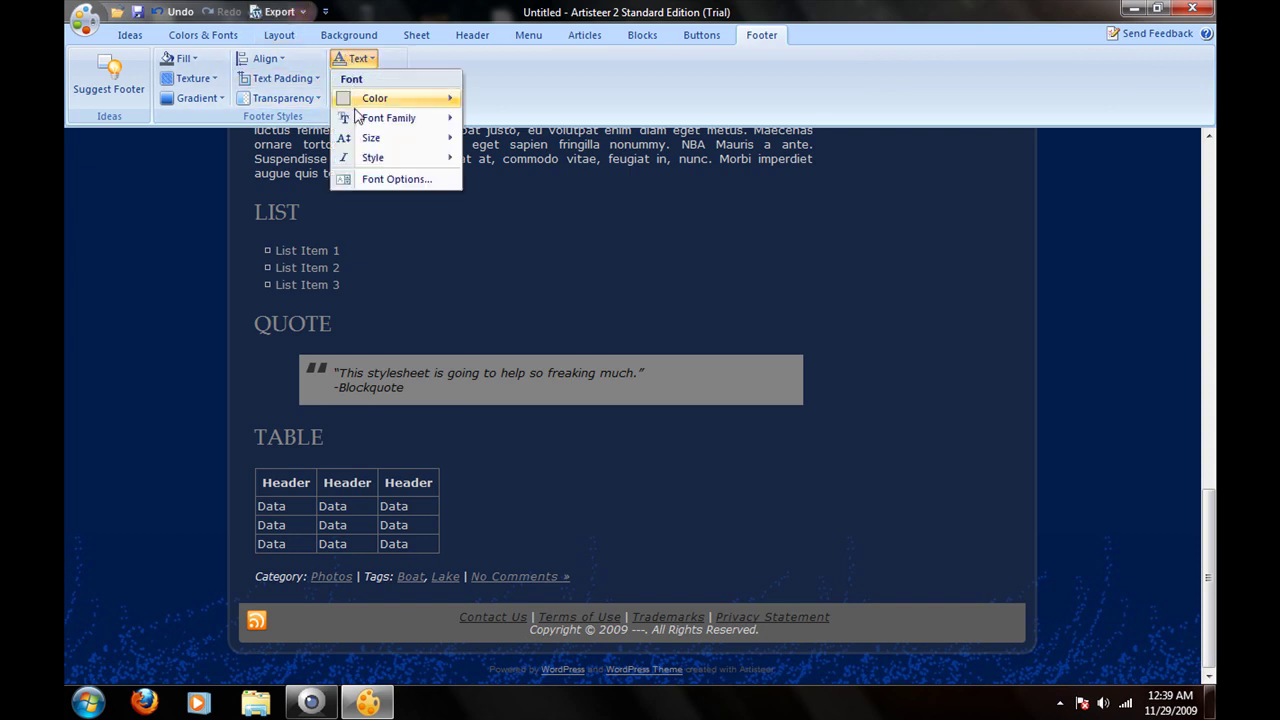
mouse_move(375, 100)
left_click(395, 63)
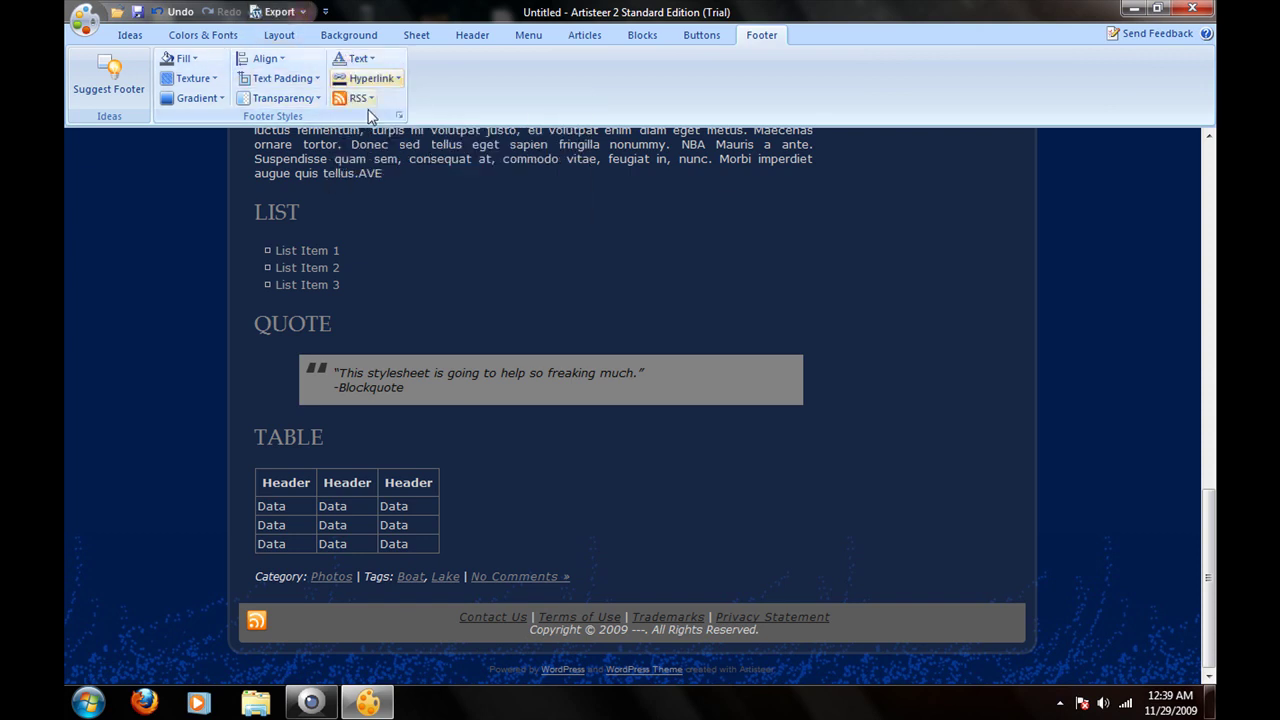
left_click(372, 100)
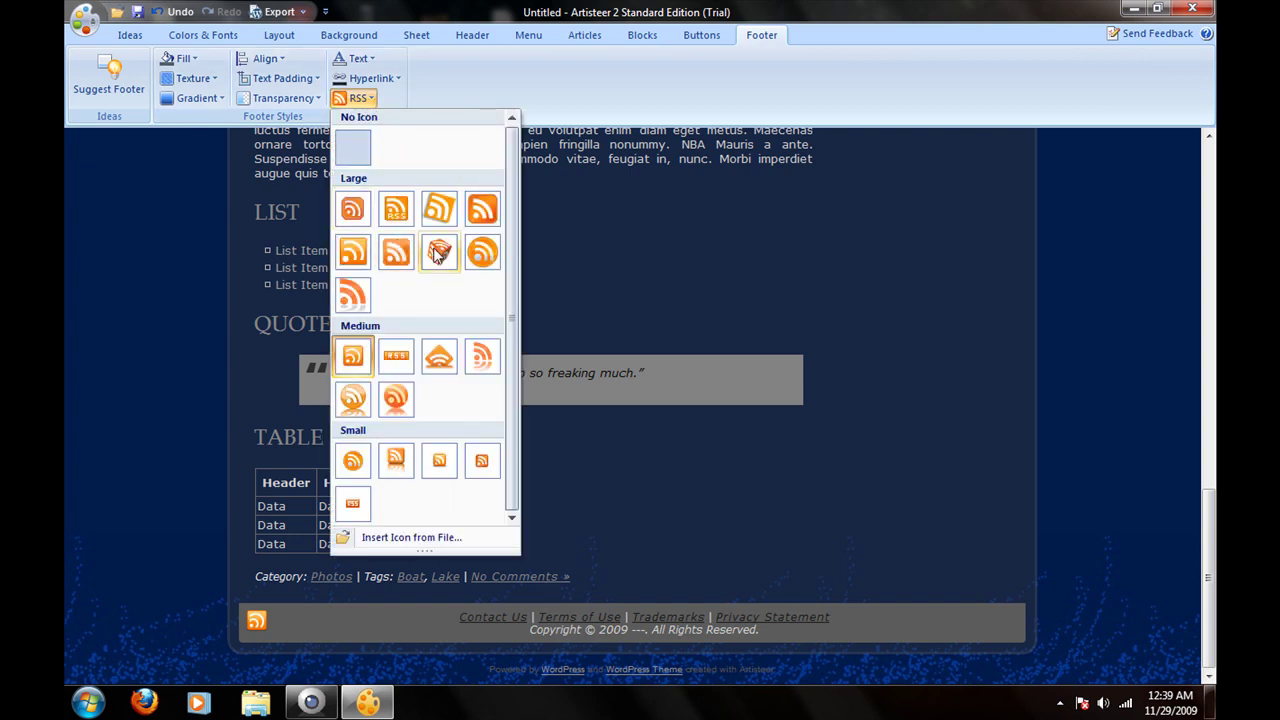
left_click(436, 252)
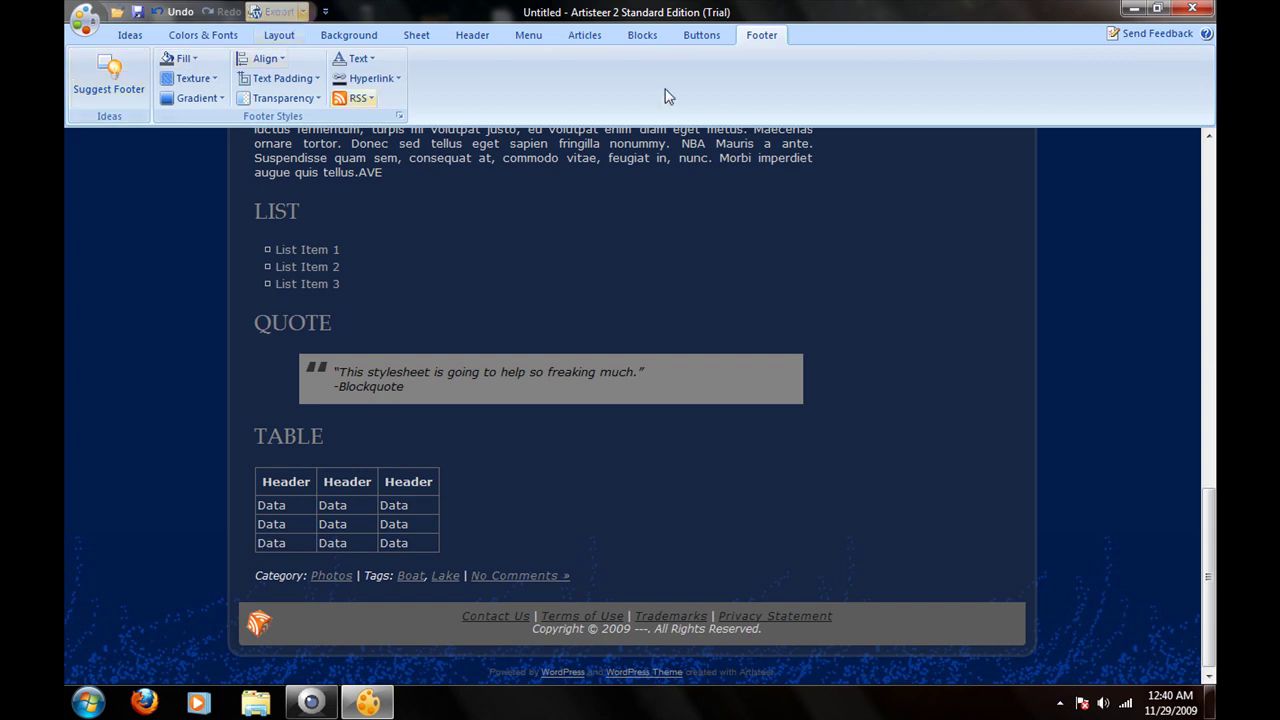
Step: Reapply the first rounded button style and scroll the preview back up to the sky header
left_click(700, 37)
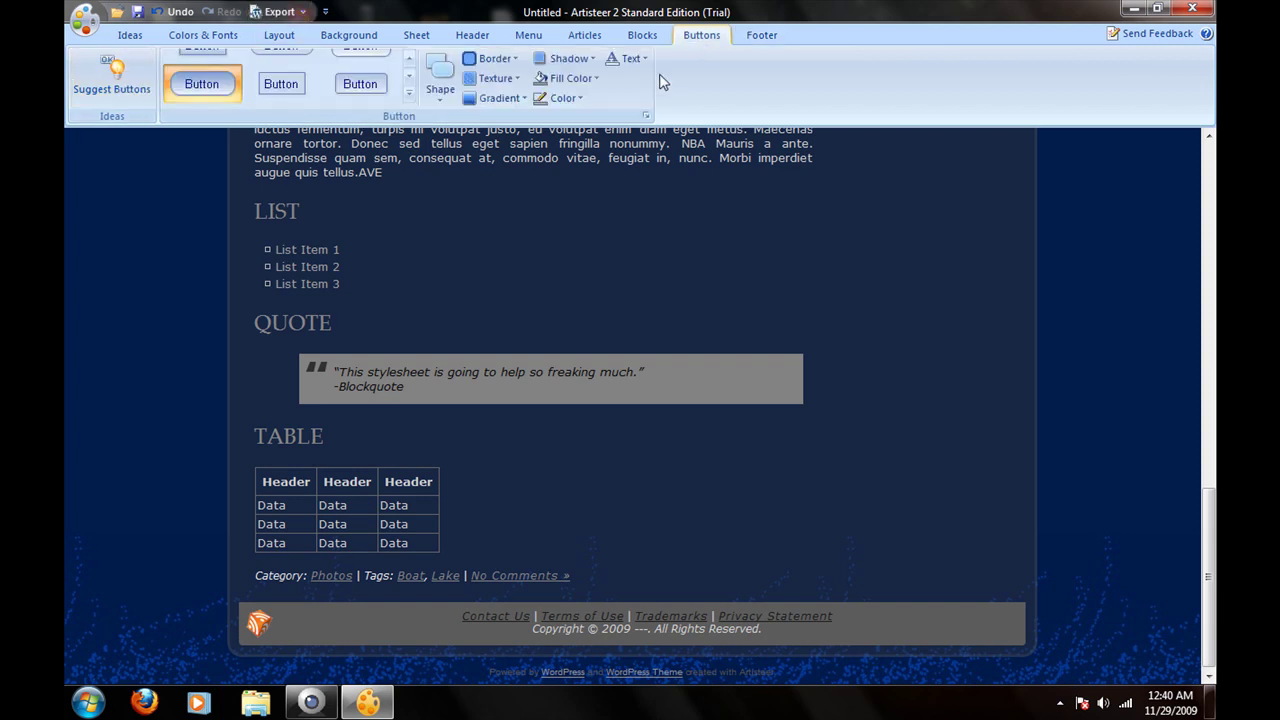
left_click(233, 86)
left_click_drag(1215, 598, 1208, 183)
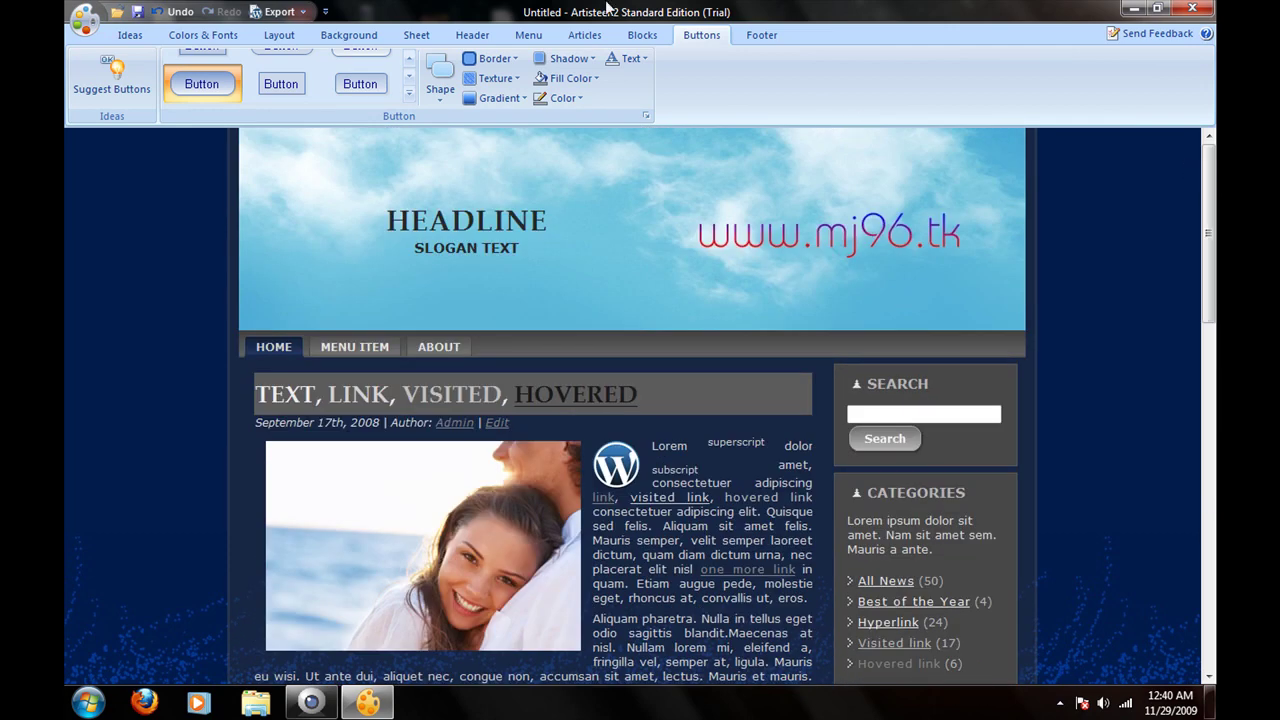
left_click(278, 12)
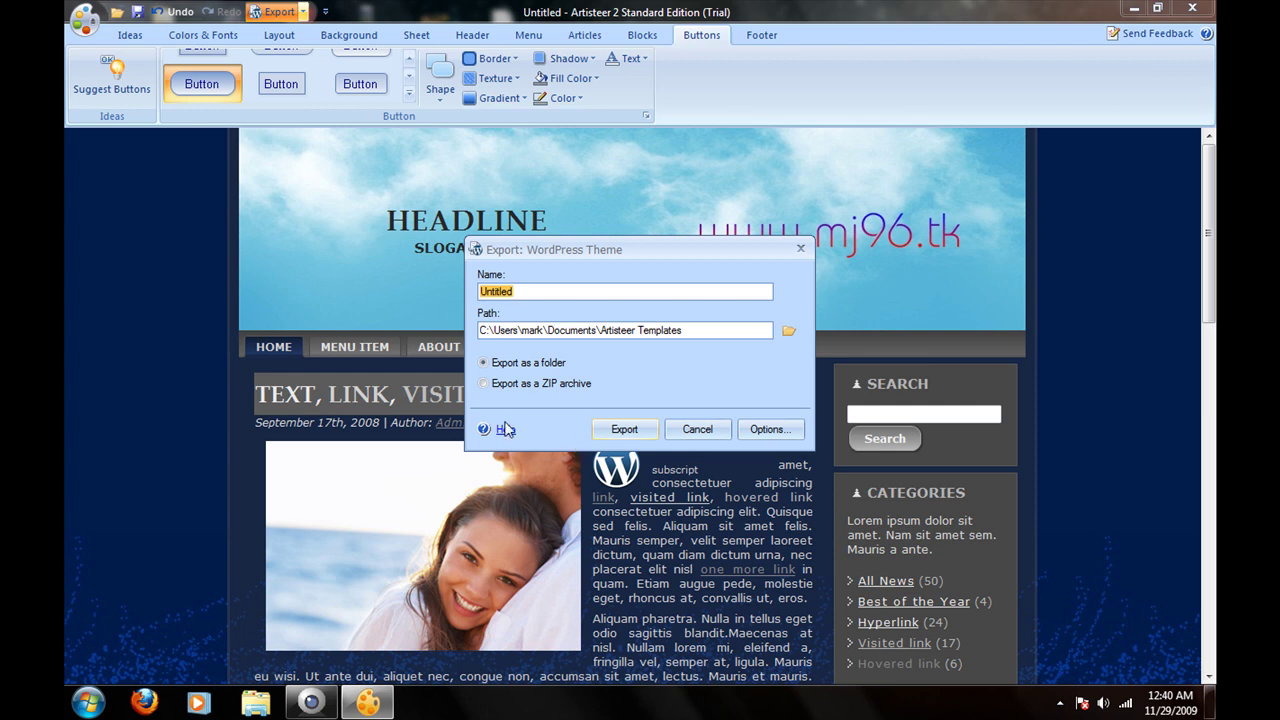
left_click(697, 429)
left_click(302, 11)
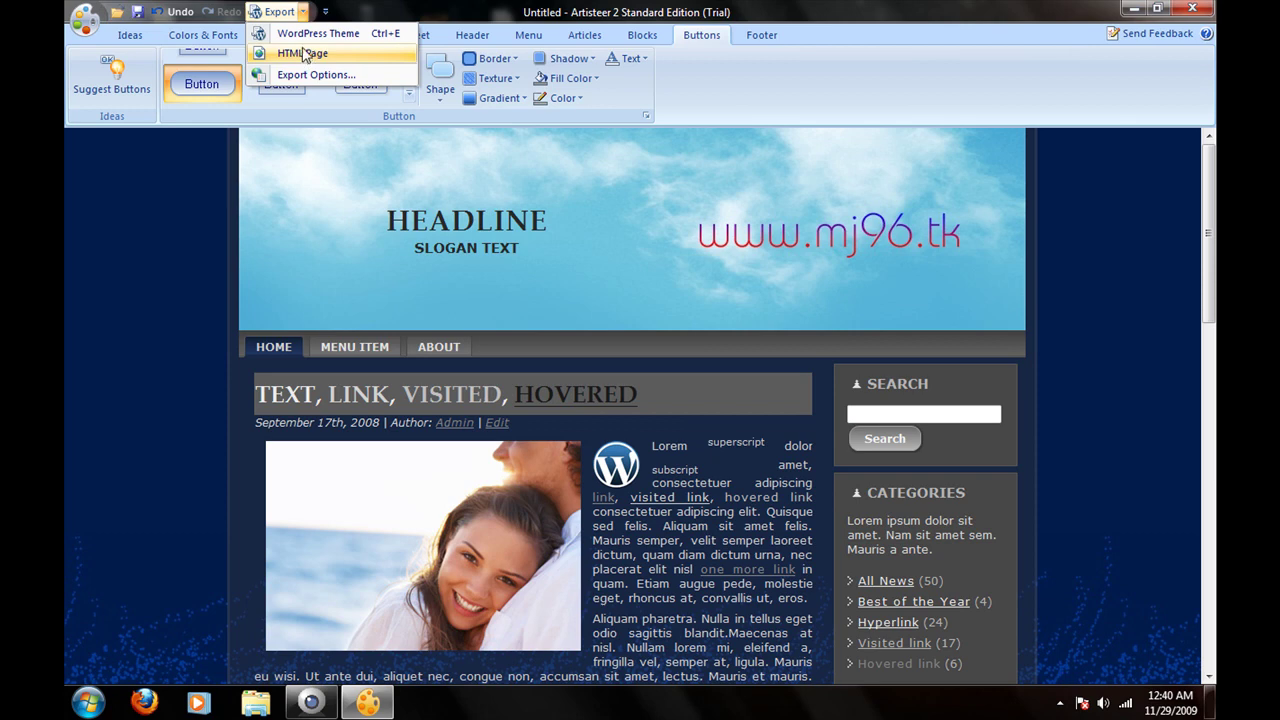
left_click(305, 66)
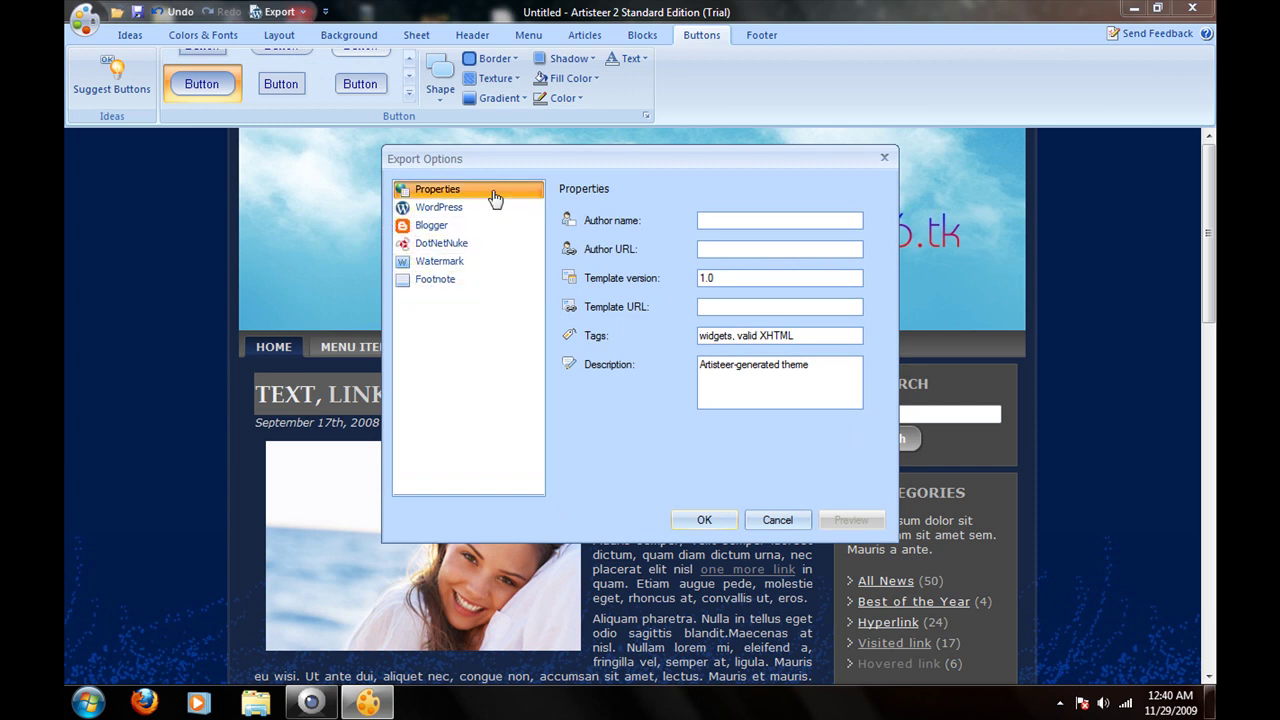
left_click(761, 522)
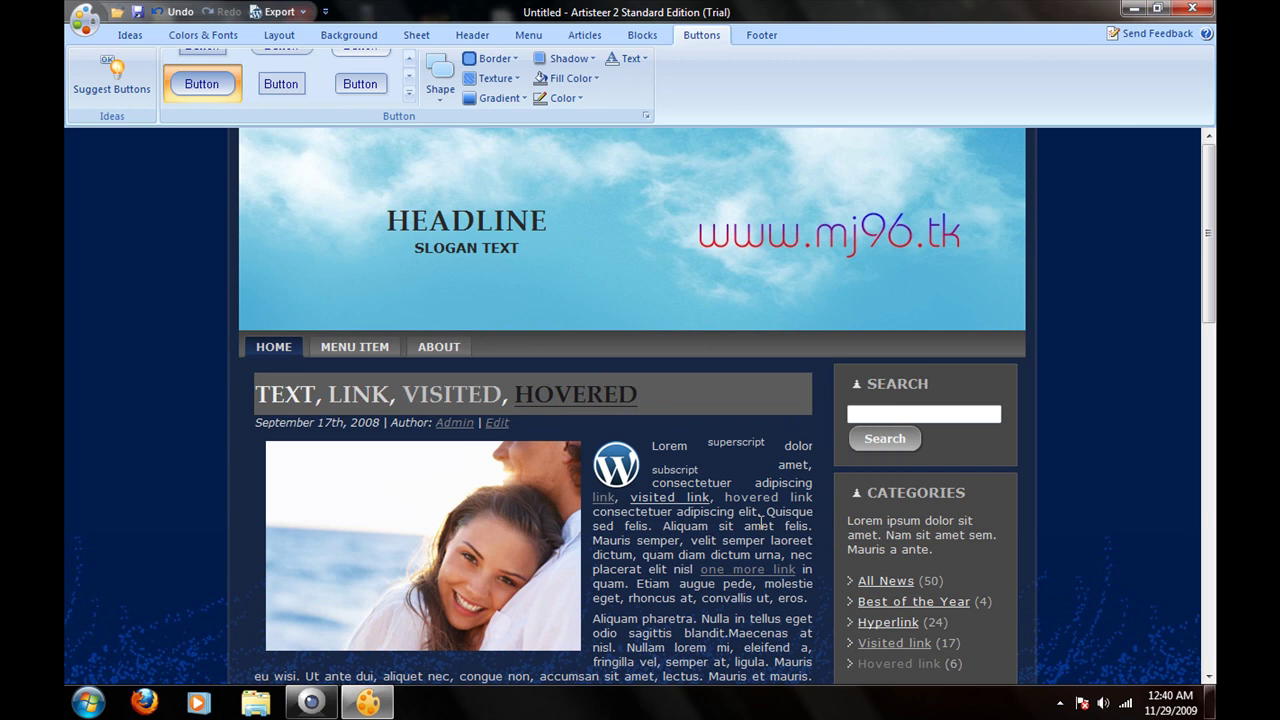